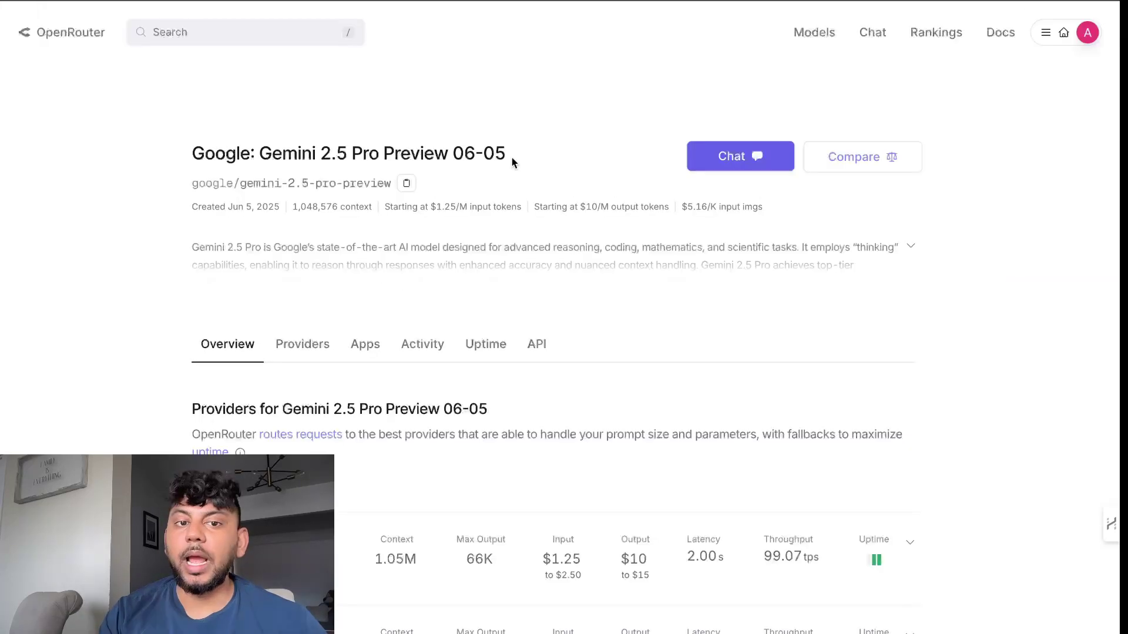
Highlight the '06-05' version in the Gemini 2.5 Pro Preview model title, then deselect it.
left_click_drag(509, 154, 419, 154)
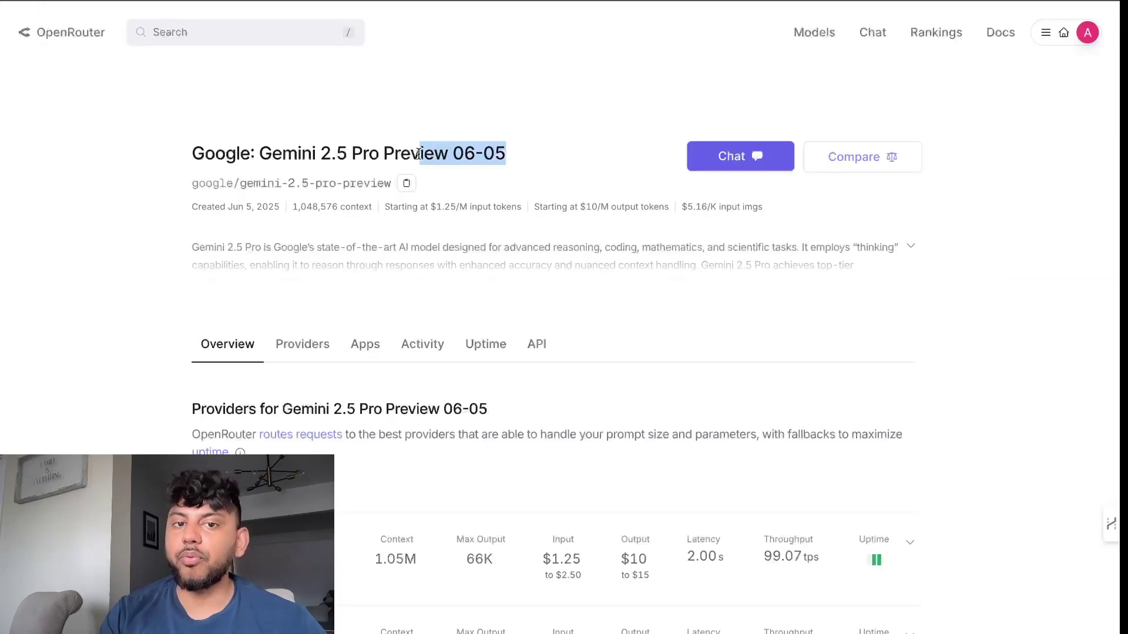
left_click(565, 165)
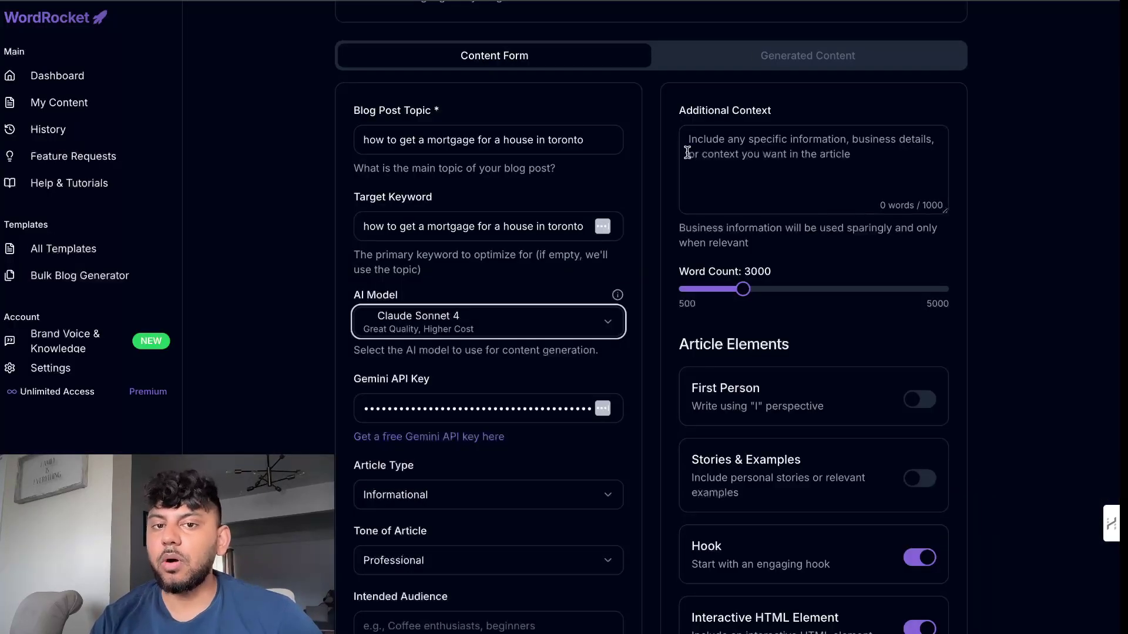
Choose 'Gemini - 06-05 (Paid OpenRouter Model)' as the AI model for the Toronto mortgage article.
scroll(687, 153, "up", 2)
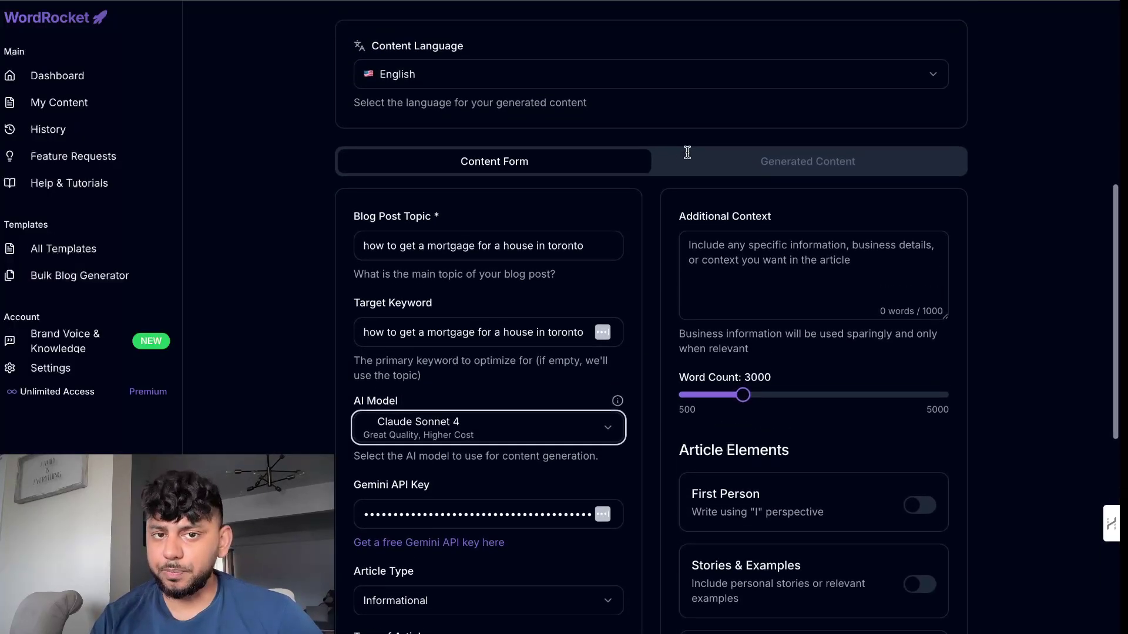
scroll(686, 153, "up", 8)
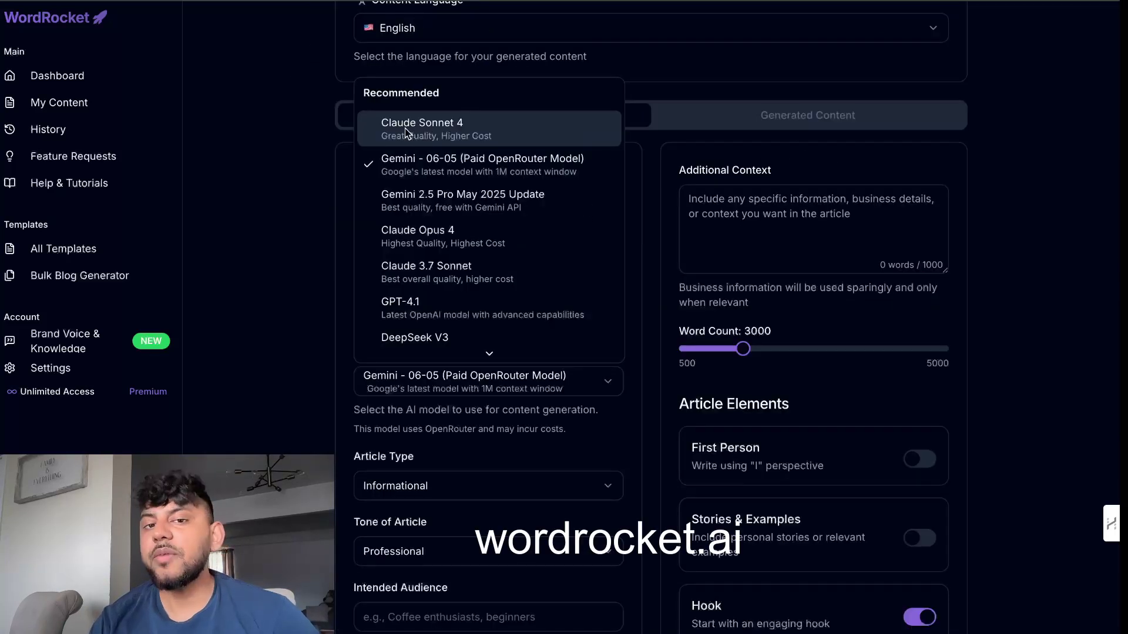
left_click(443, 201)
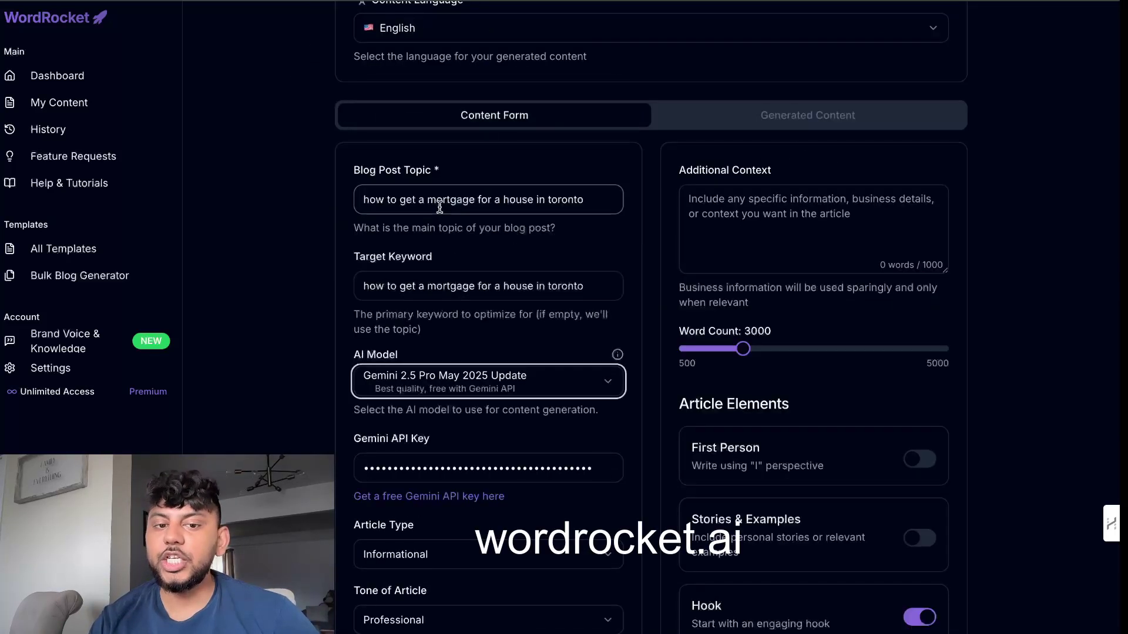
left_click(462, 379)
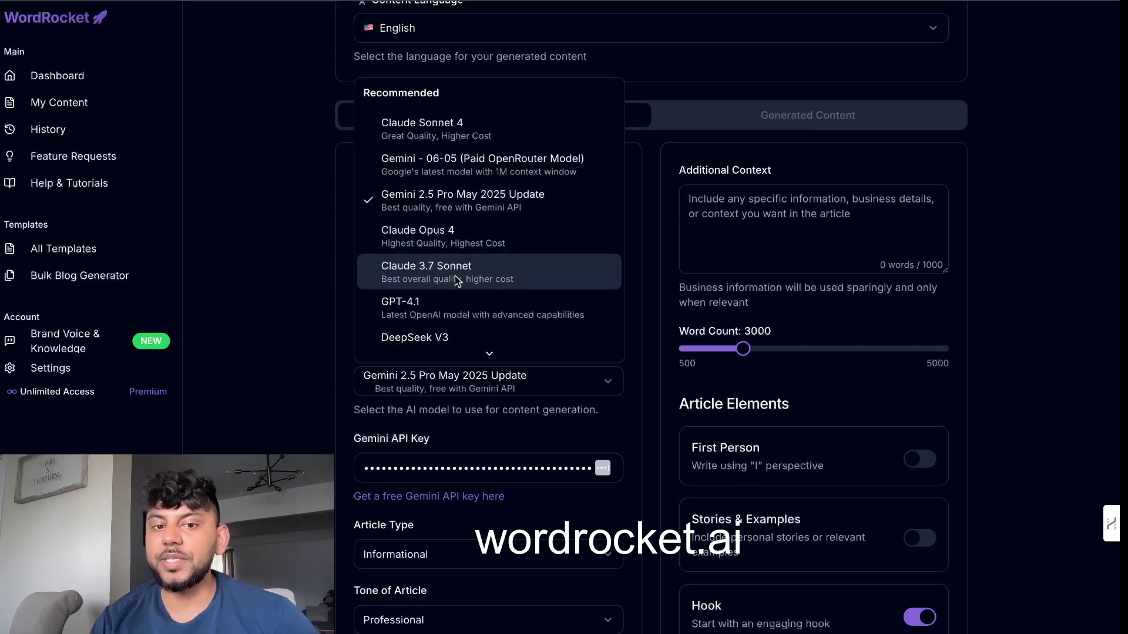
left_click(440, 381)
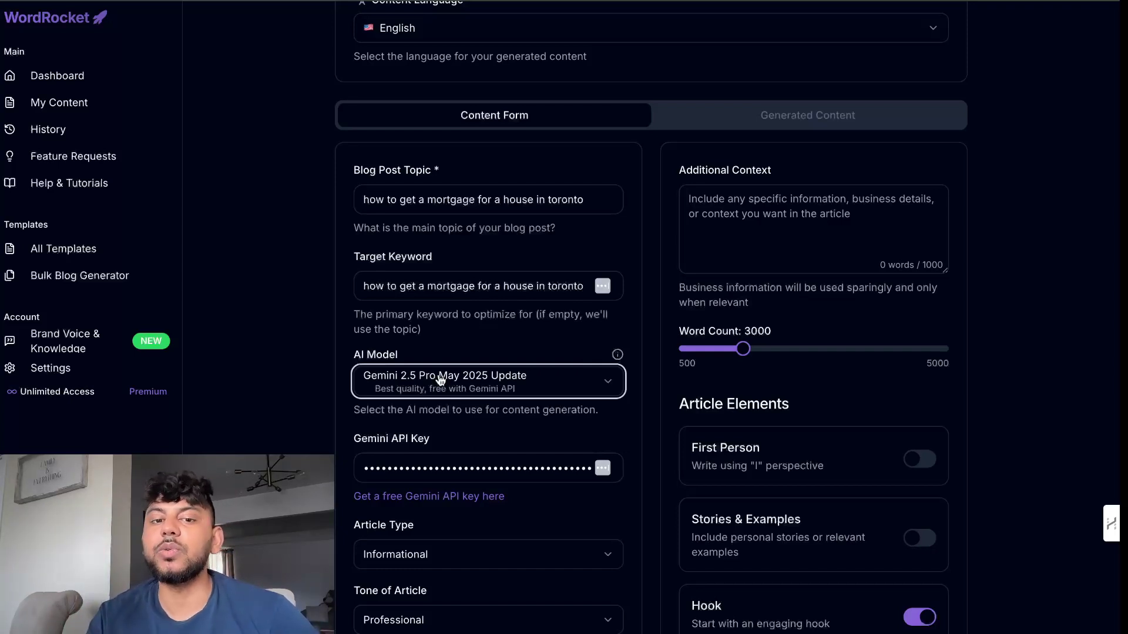
left_click(474, 381)
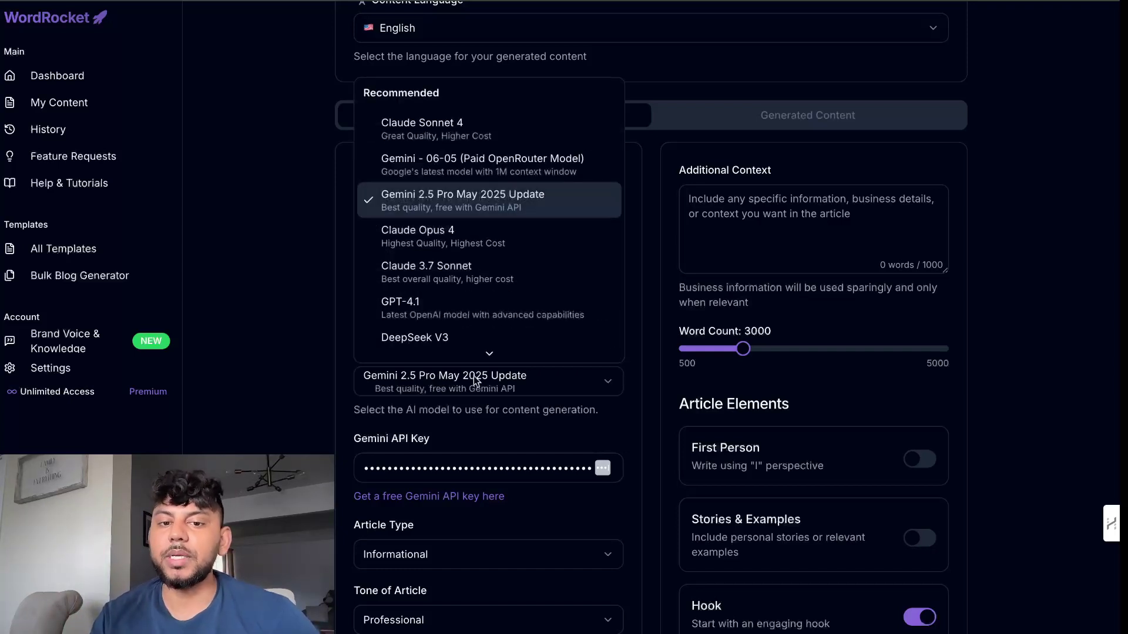
left_click(456, 165)
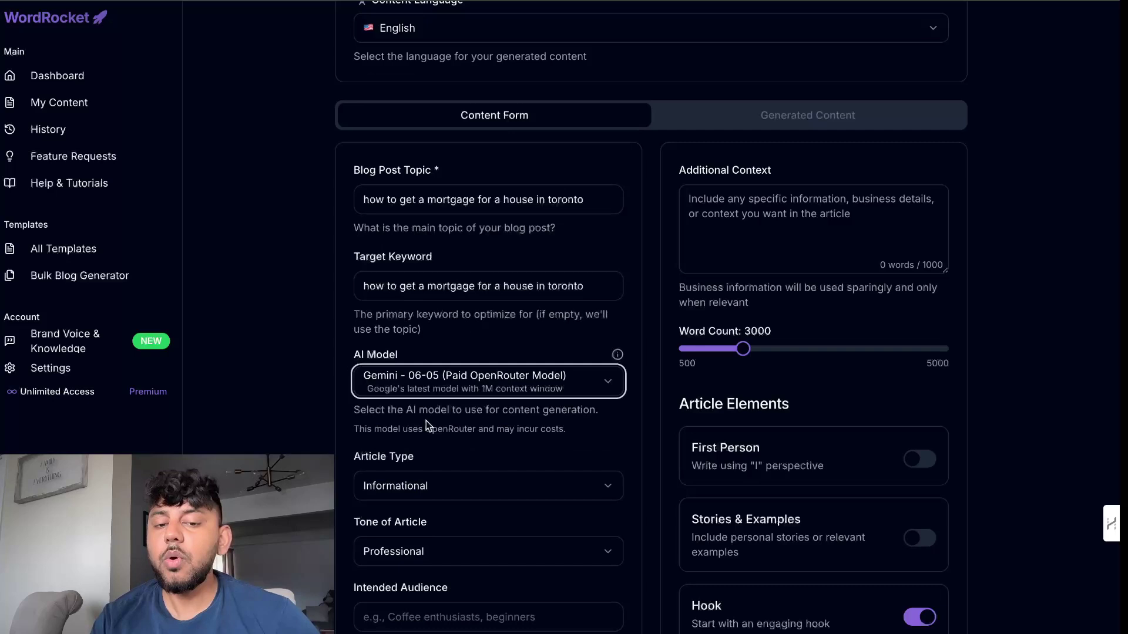
Confirm Gemini 06-05 (Paid OpenRouter Model) stays selected as the AI model.
scroll(488, 238, "down", 3)
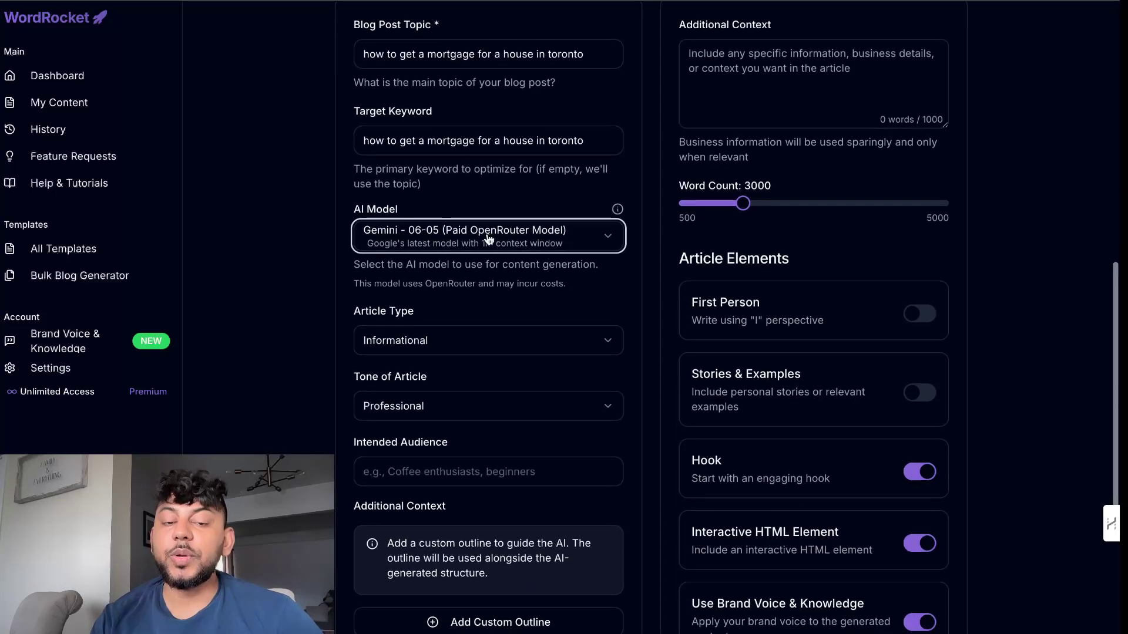
scroll(488, 238, "up", 1)
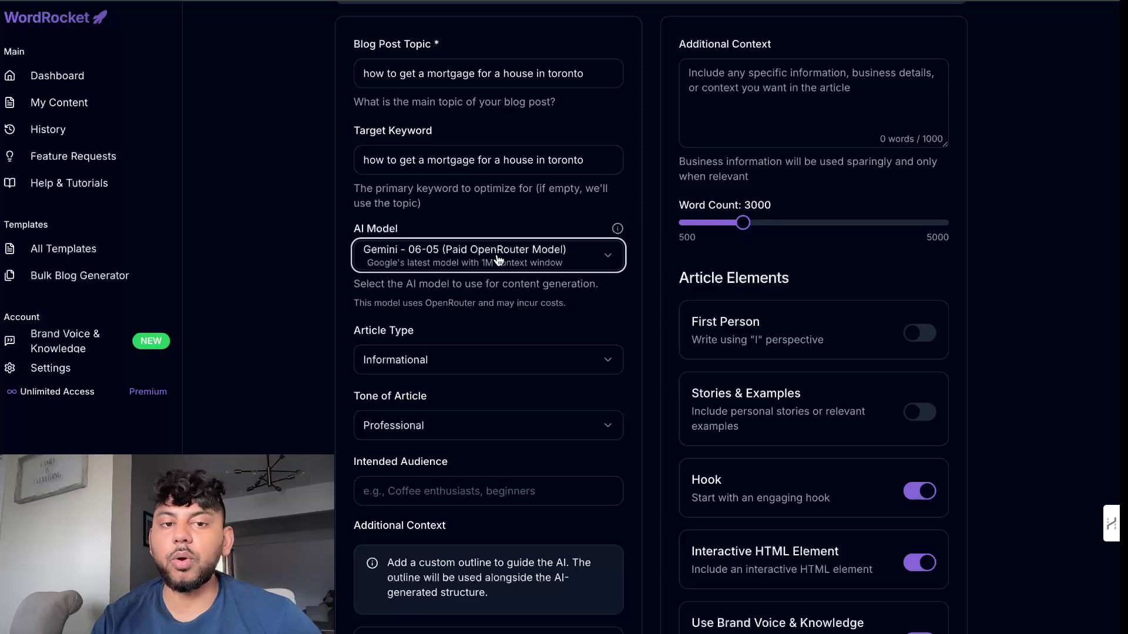
scroll(498, 273, "up", 2)
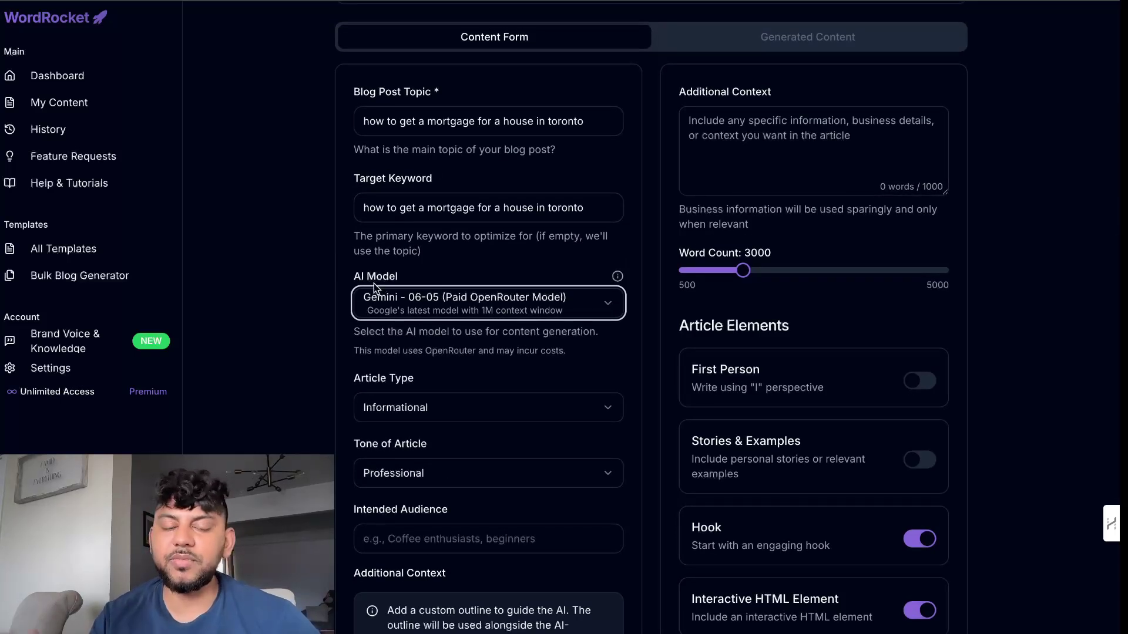
scroll(374, 283, "up", 1)
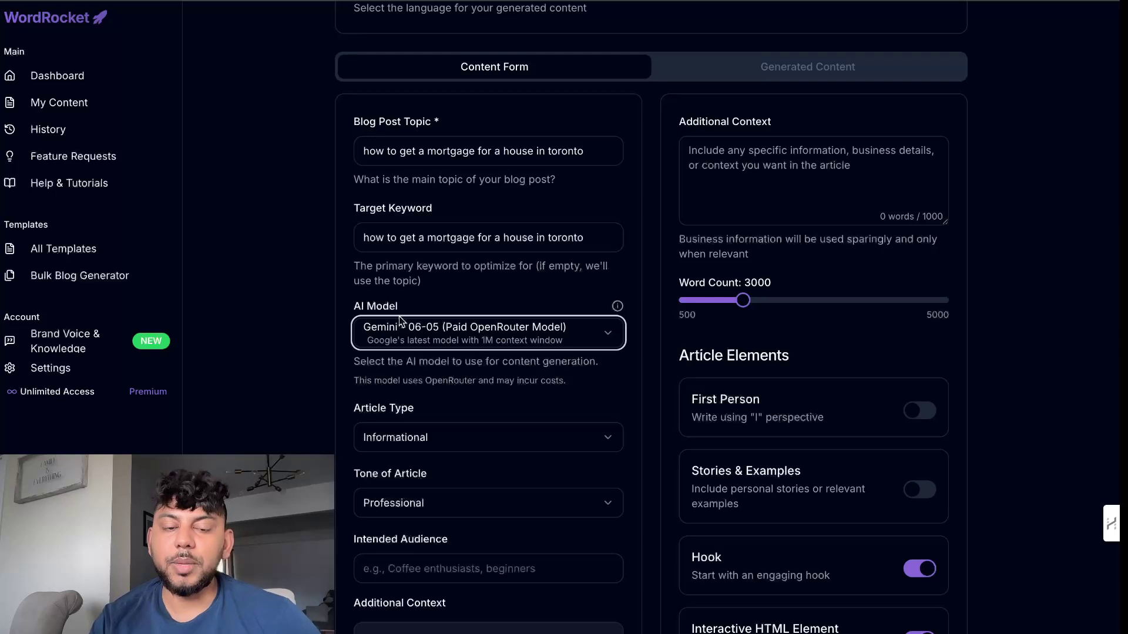
left_click(443, 335)
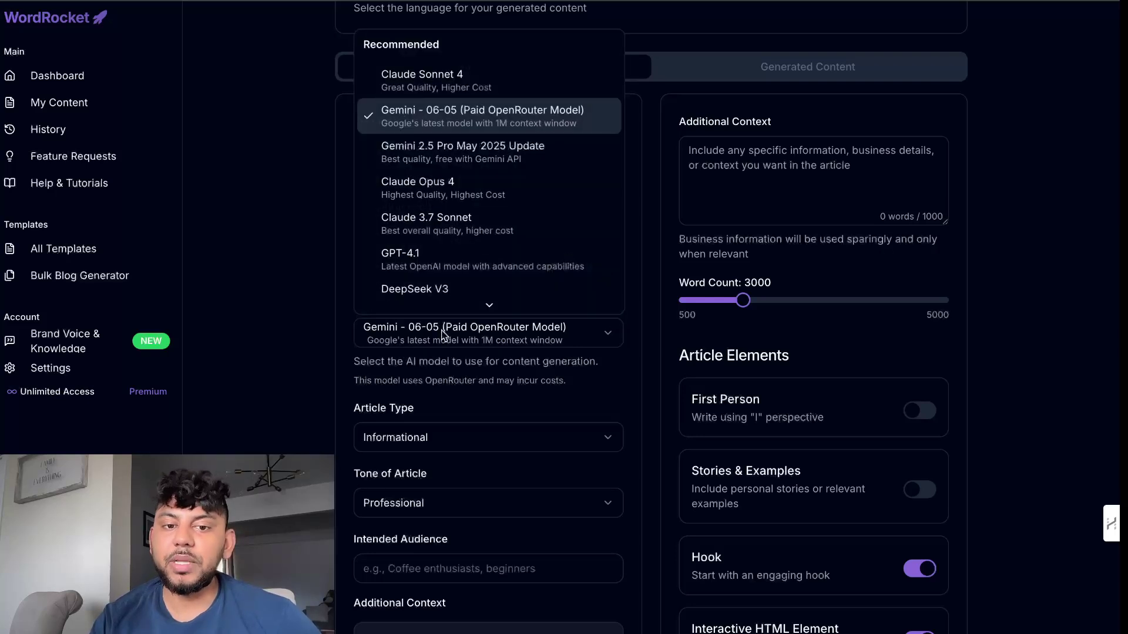
left_click(448, 125)
left_click(413, 330)
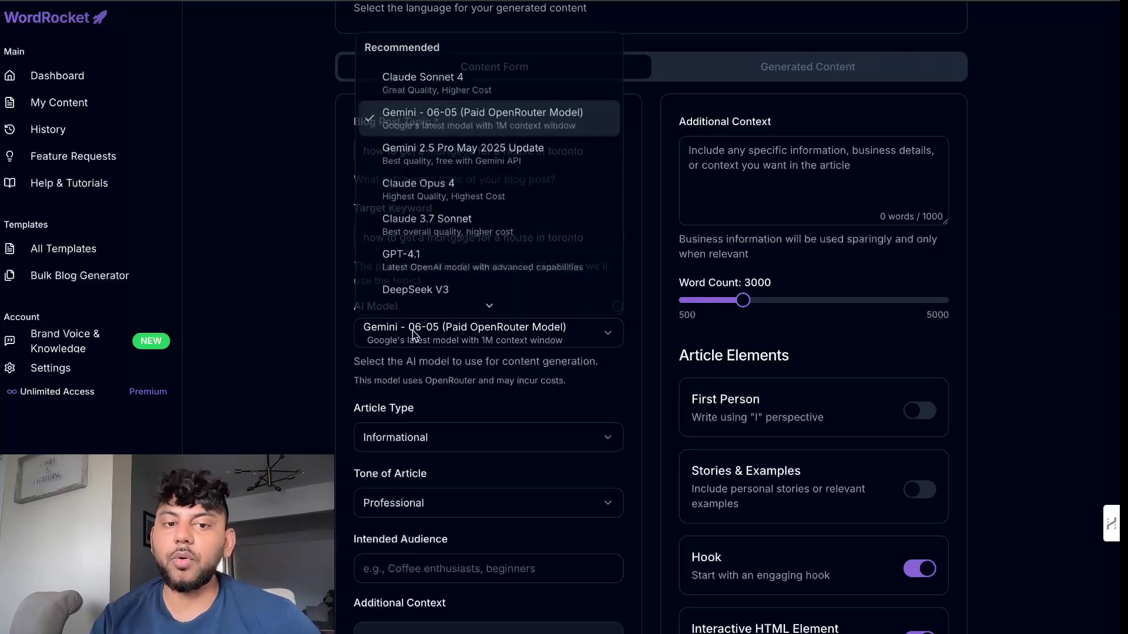
left_click(455, 120)
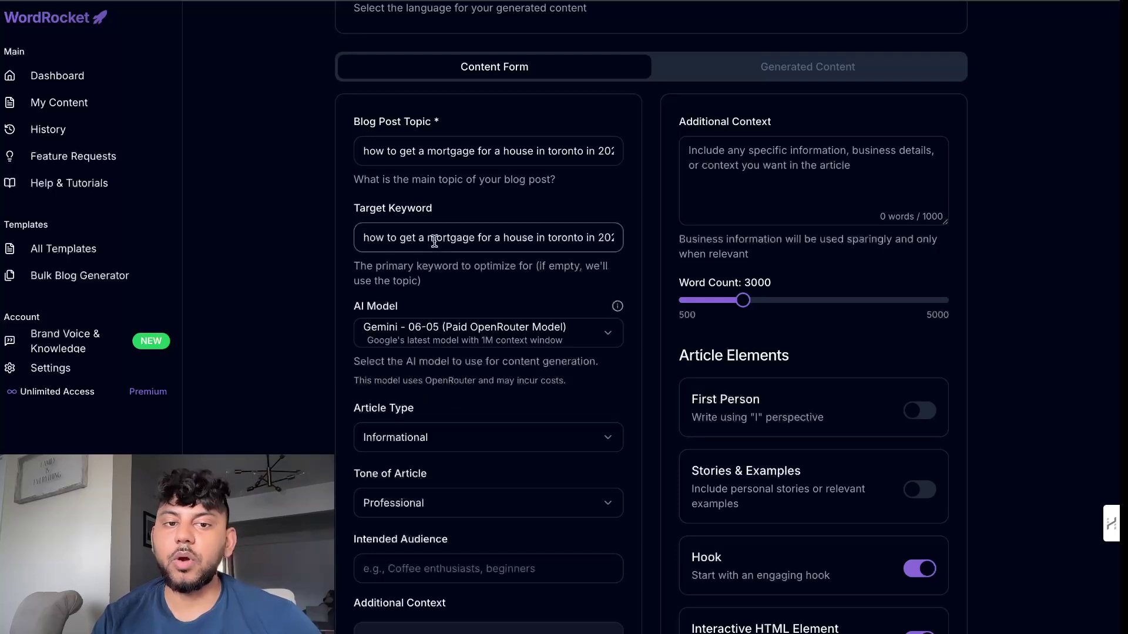
Set the article's Word Count target to 3000 words.
scroll(534, 289, "down", 1)
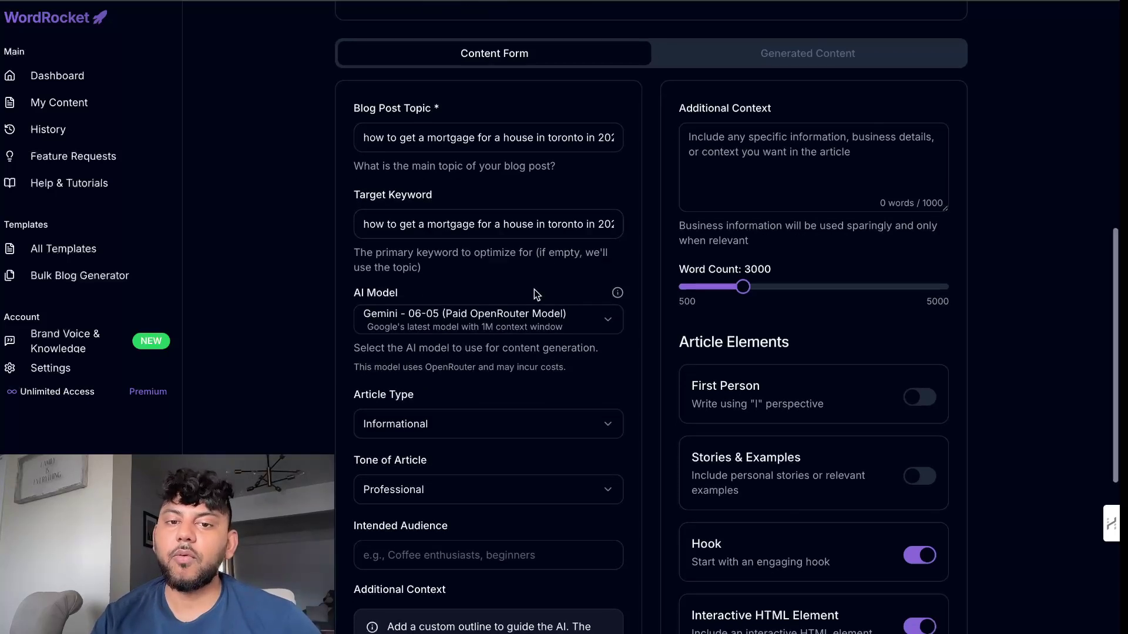
scroll(534, 289, "down", 2)
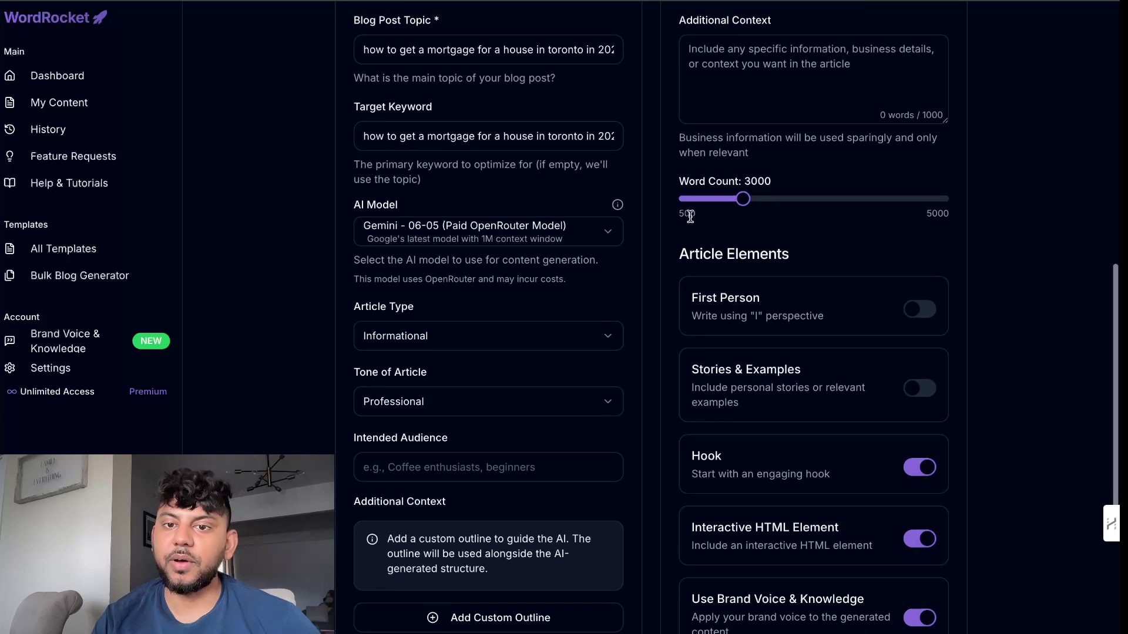
left_click_drag(768, 194, 829, 196)
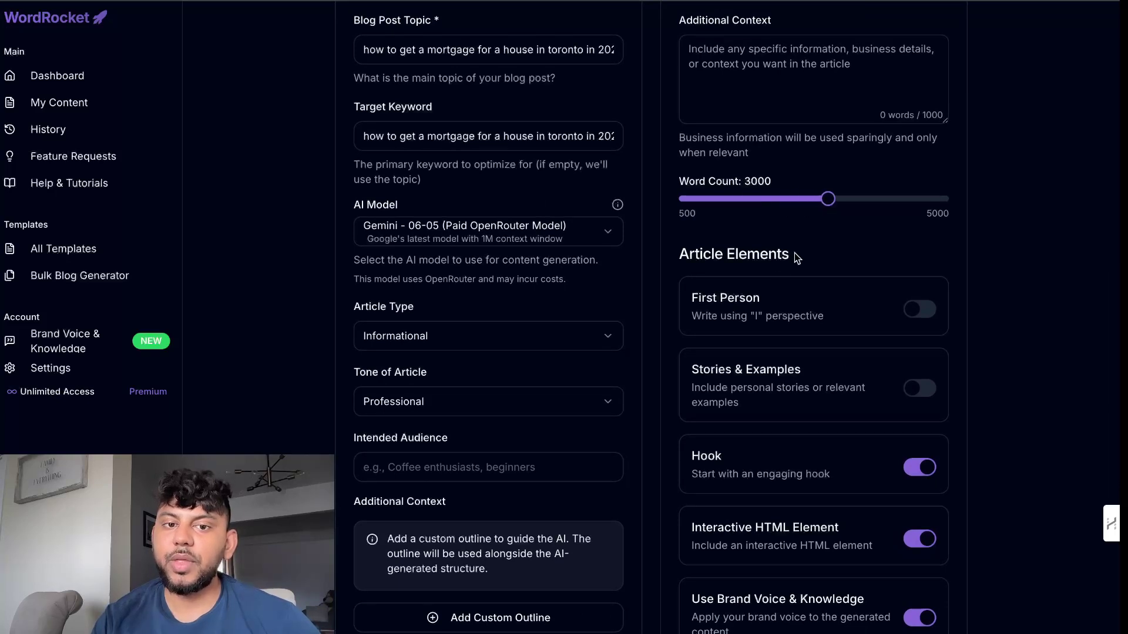
Keep Brand Voice & Knowledge enabled and select the 'em' brand voice.
scroll(778, 280, "down", 3)
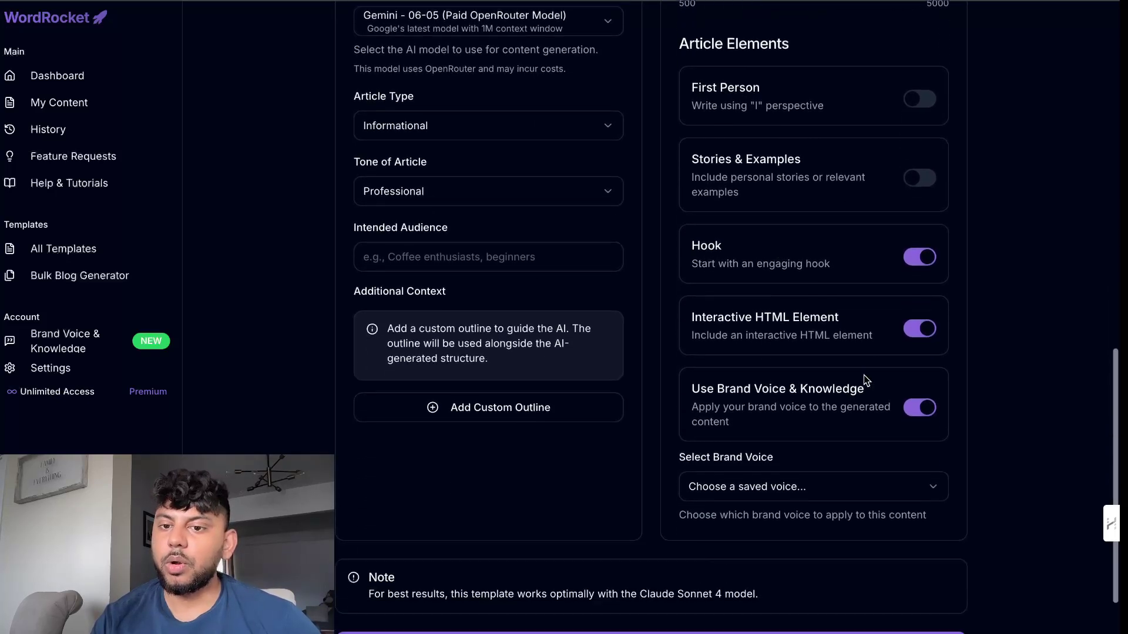
double_click(933, 330)
left_click(921, 409)
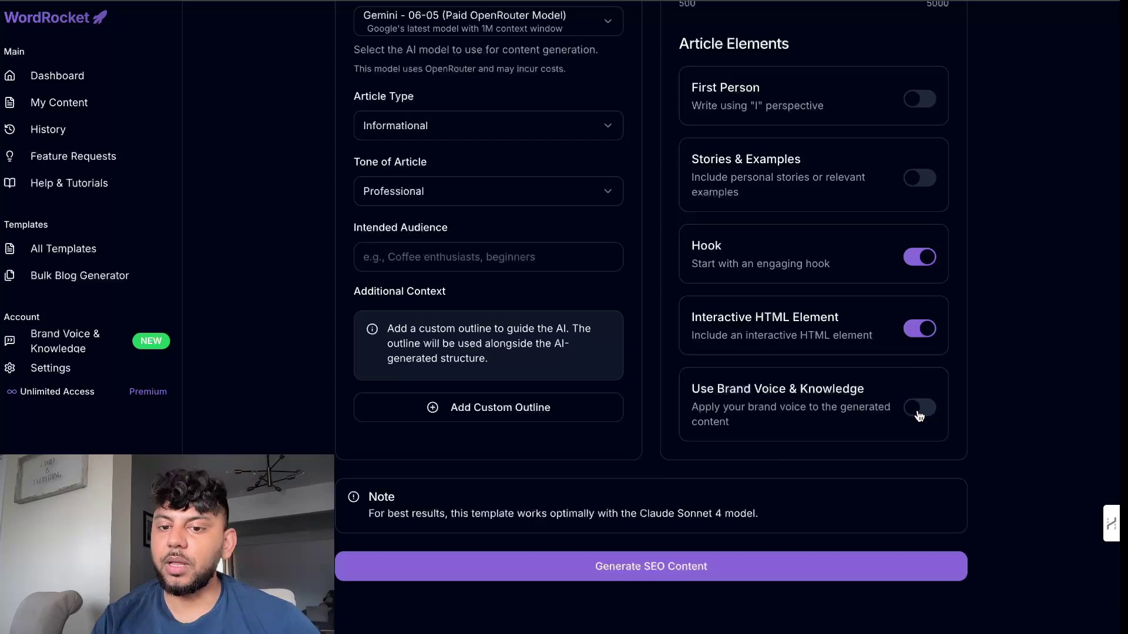
left_click(921, 409)
left_click(844, 498)
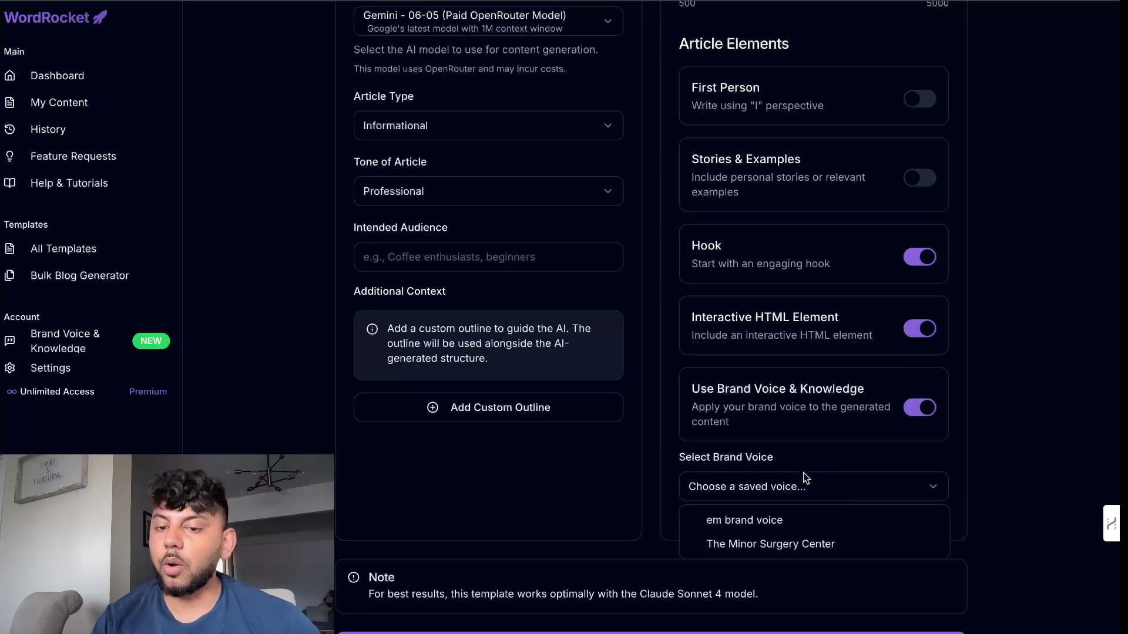
left_click(786, 520)
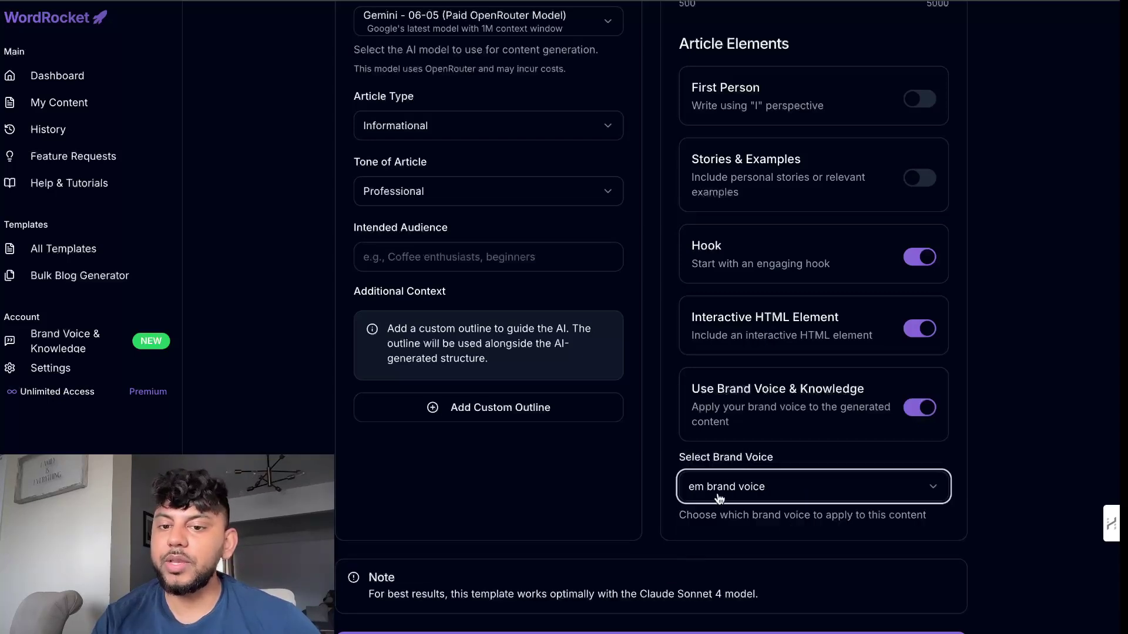
left_click(687, 481)
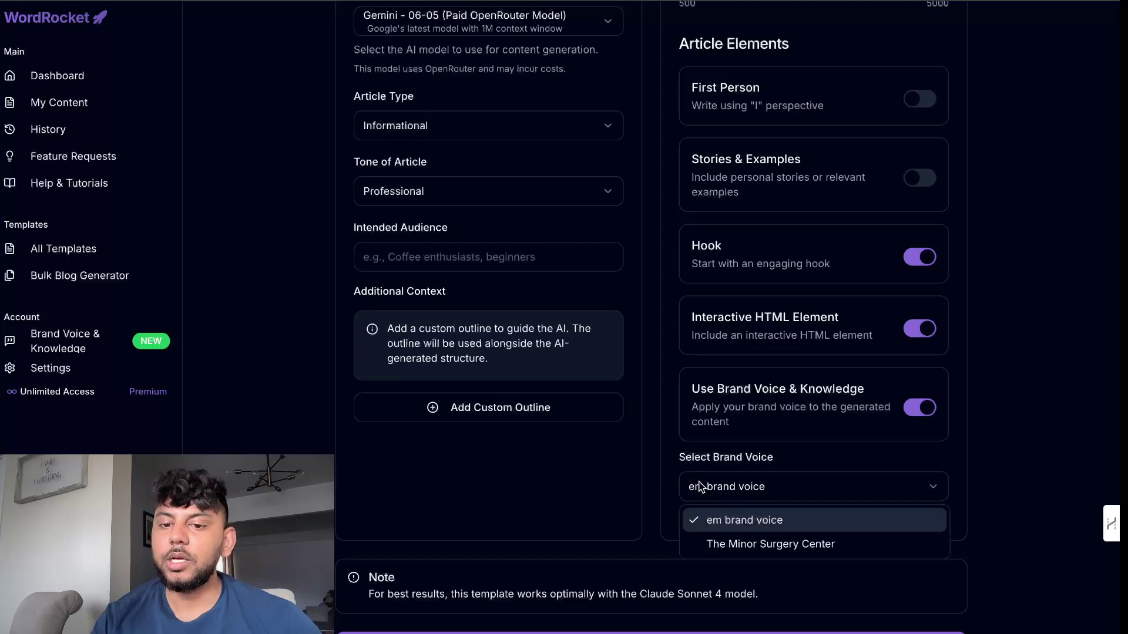
left_click(720, 525)
scroll(643, 437, "up", 10)
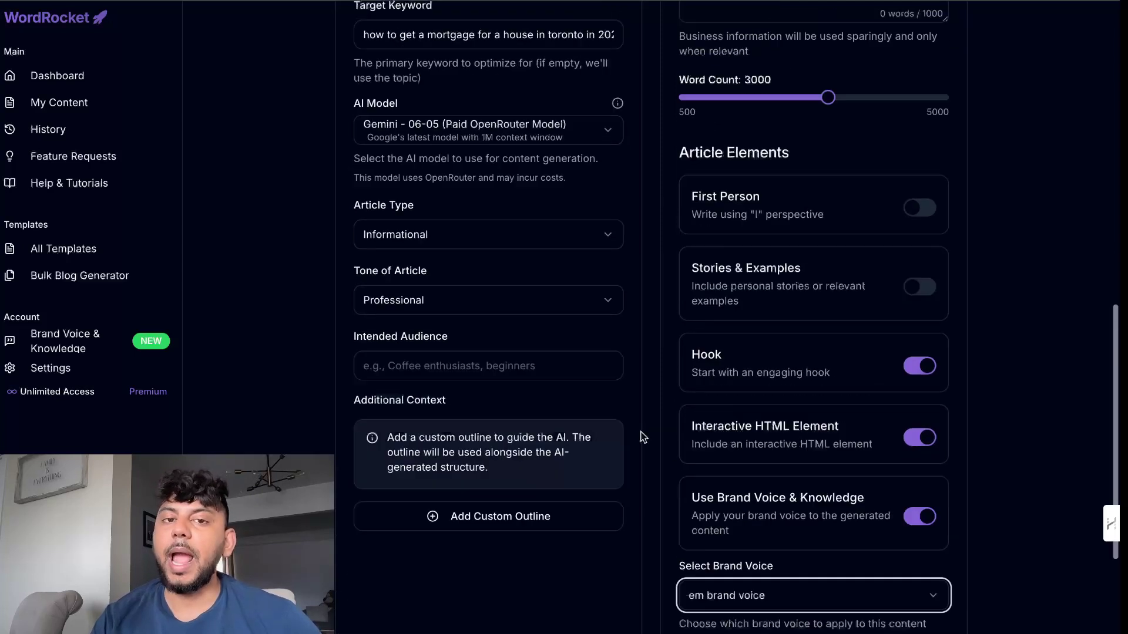
scroll(643, 438, "up", 4)
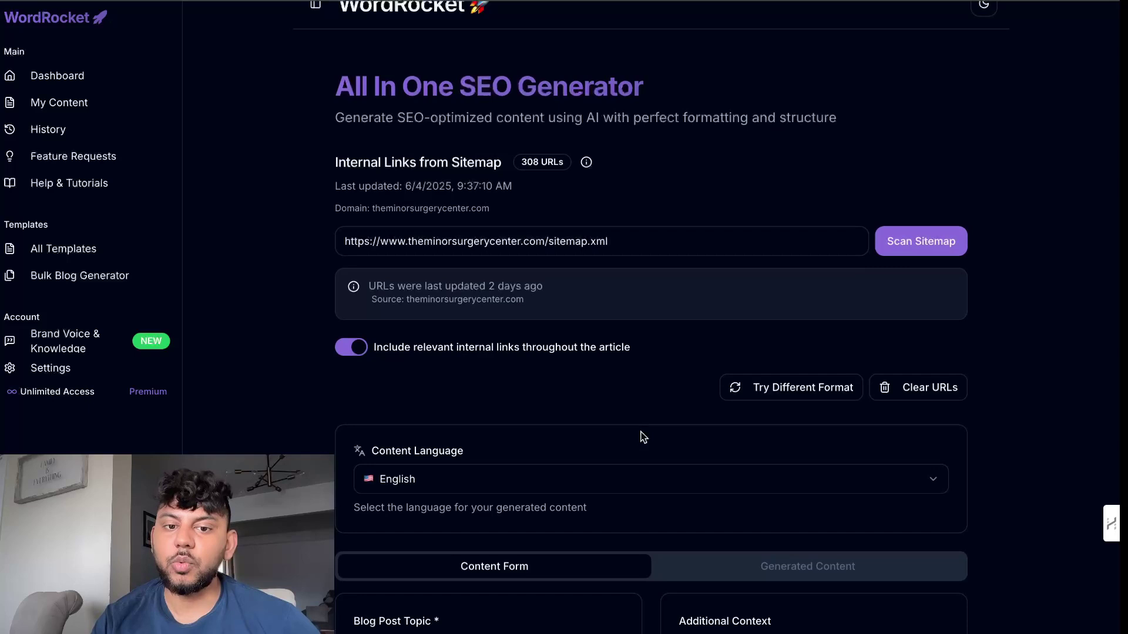
scroll(643, 437, "down", 15)
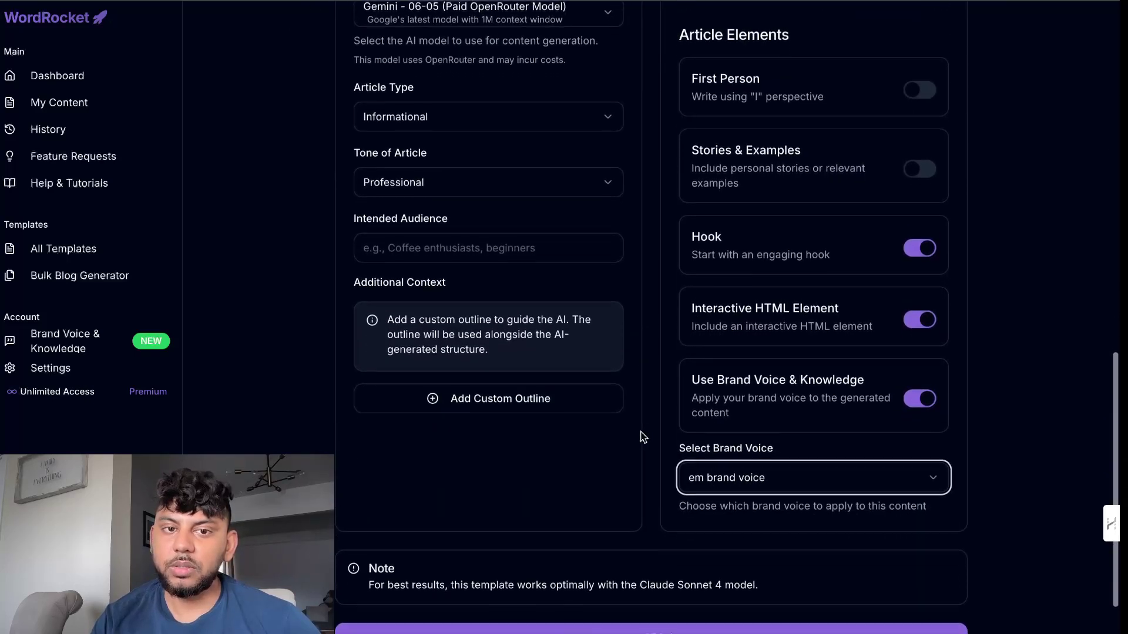
scroll(644, 437, "down", 2)
Generate the article with paid Gemini, then switch the model to Gemini 2.5 Pro May 2025 Update.
left_click(621, 559)
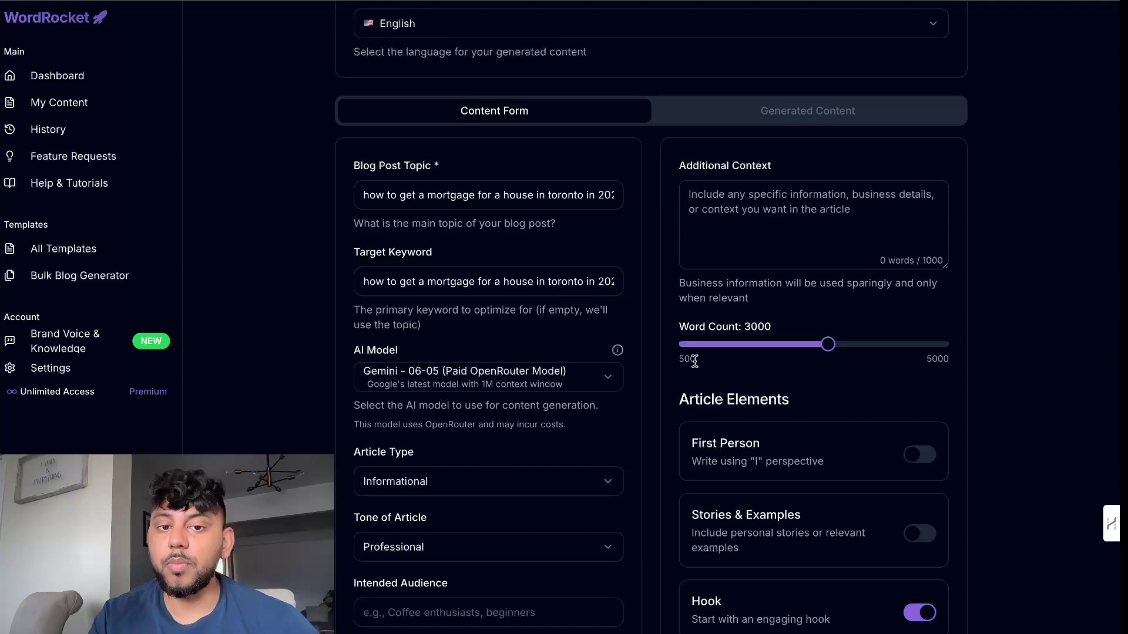
left_click(561, 376)
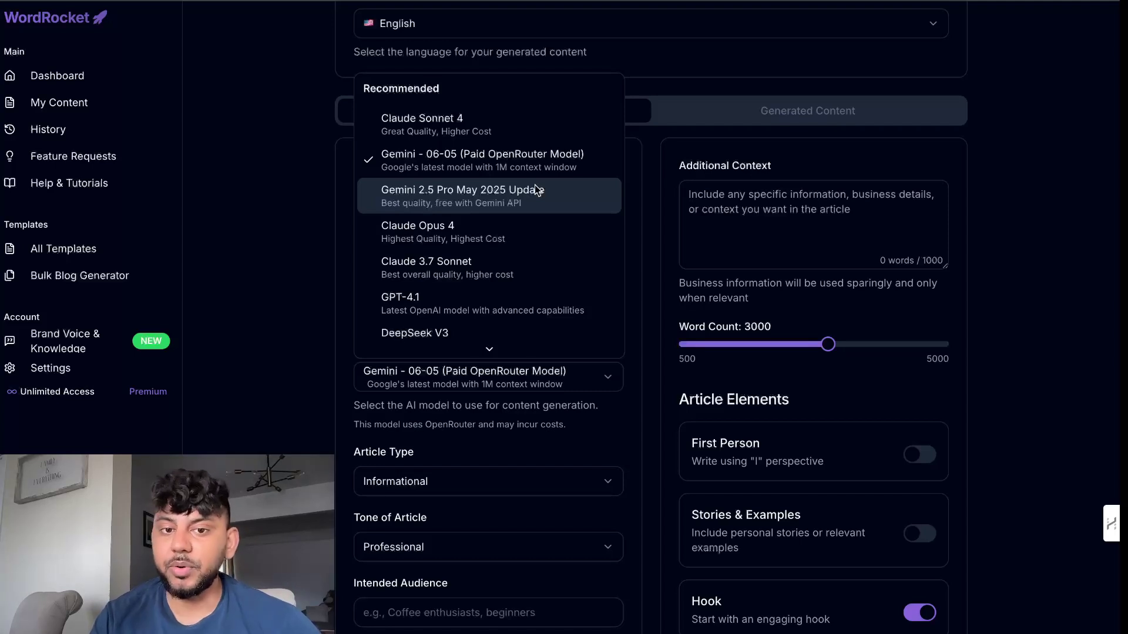
left_click(465, 200)
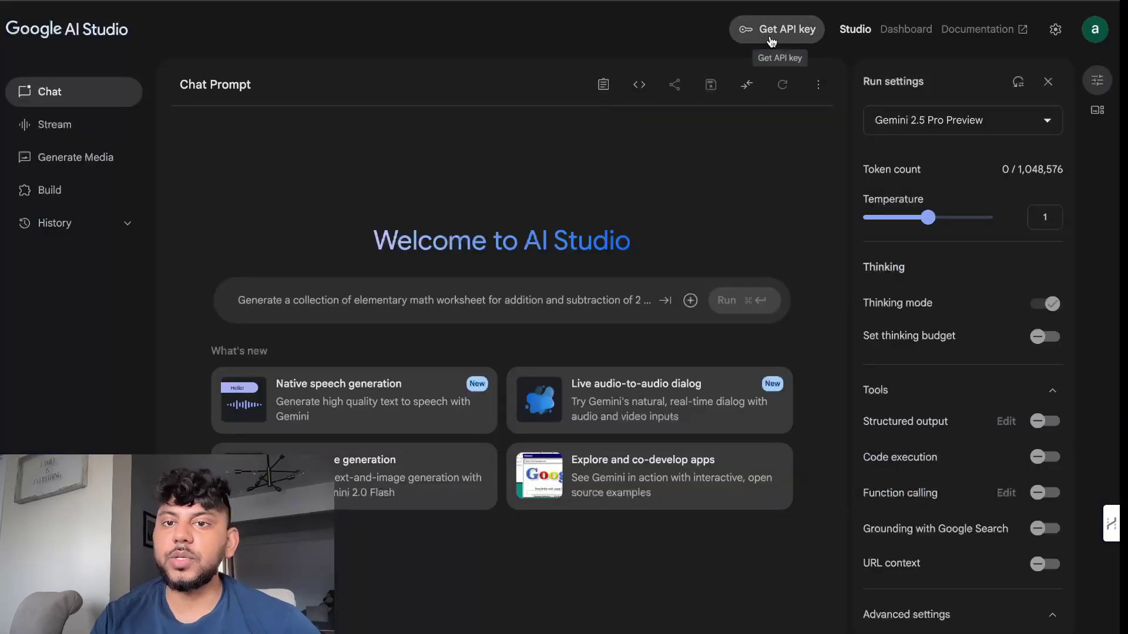
Check the Gemini API key in Google AI Studio and generate the article with free Gemini 2.5 Pro.
left_click(773, 39)
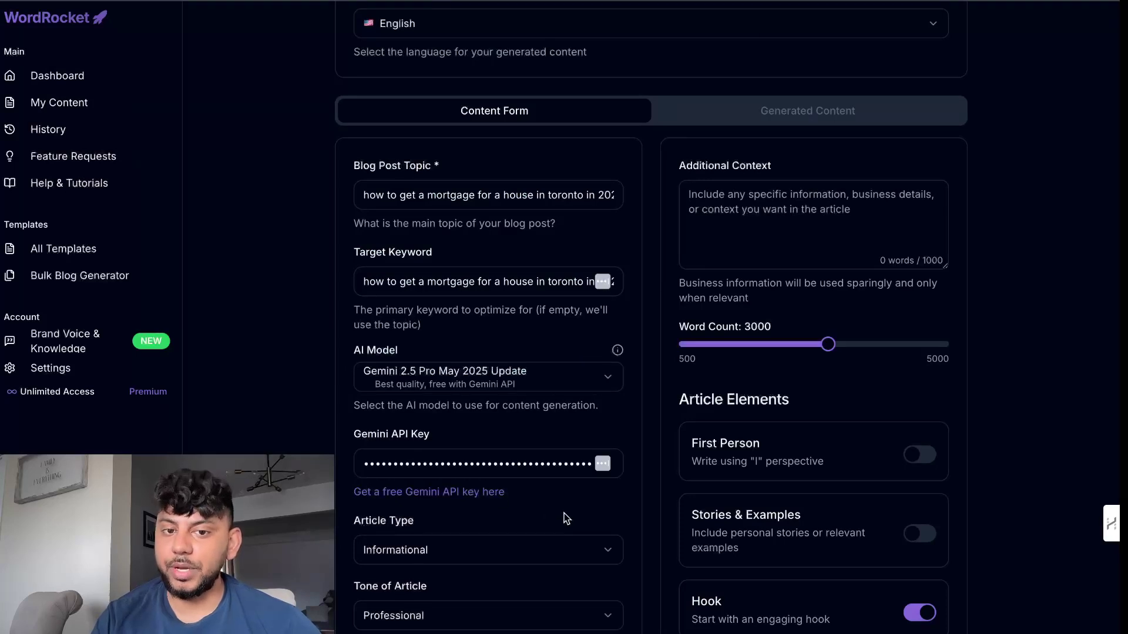
scroll(565, 518, "down", 8)
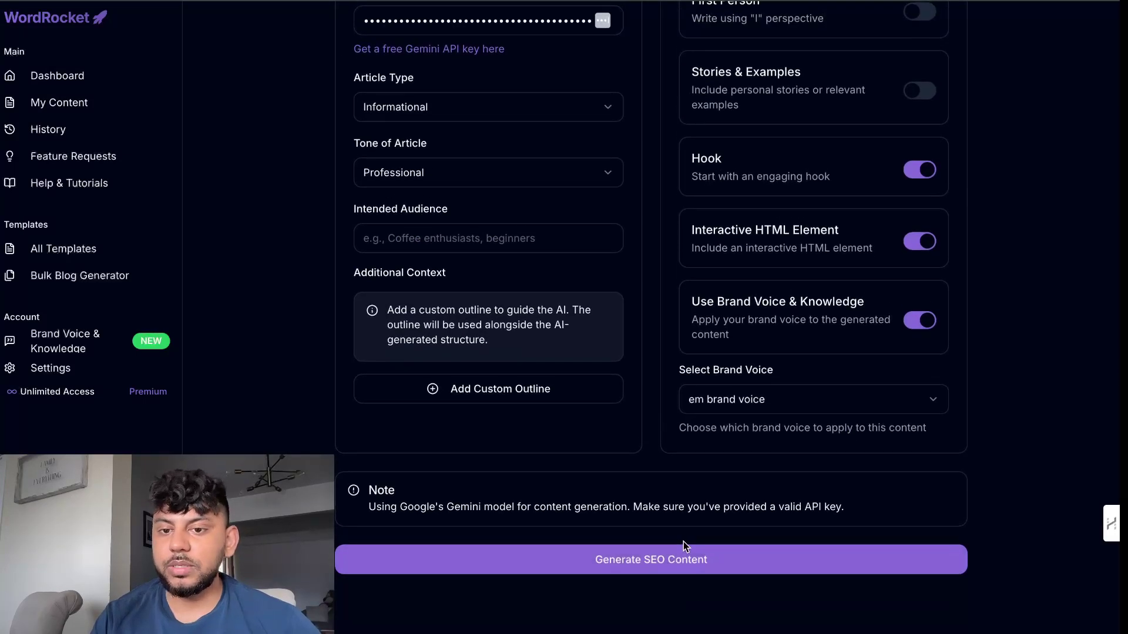
left_click(676, 565)
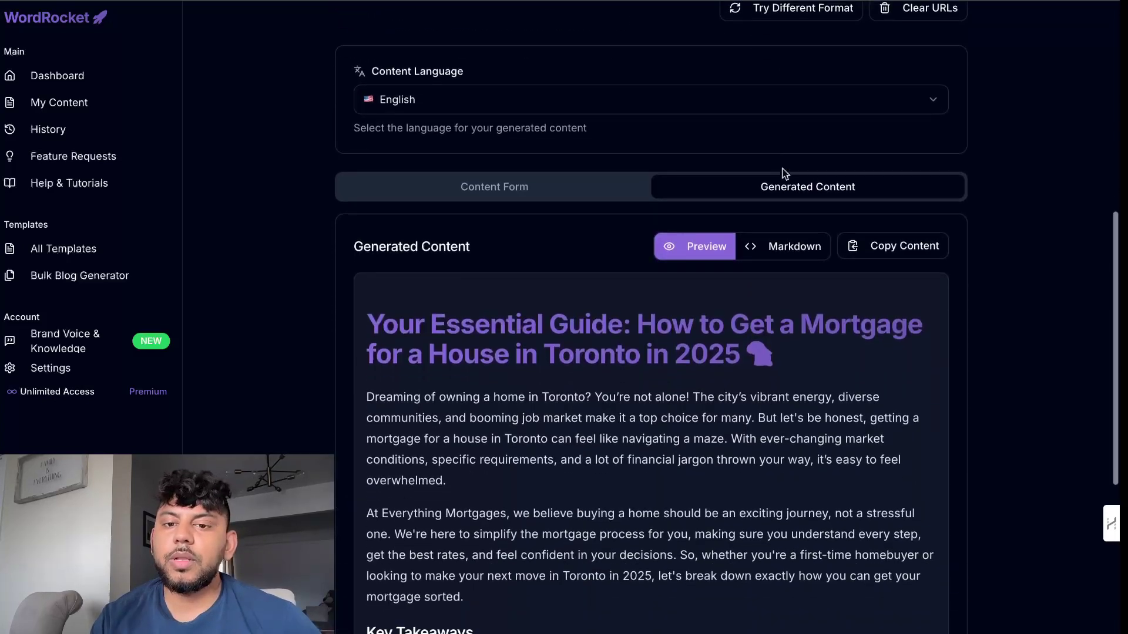
Scroll through the generated Toronto mortgage guide in the preview.
scroll(789, 297, "up", 2)
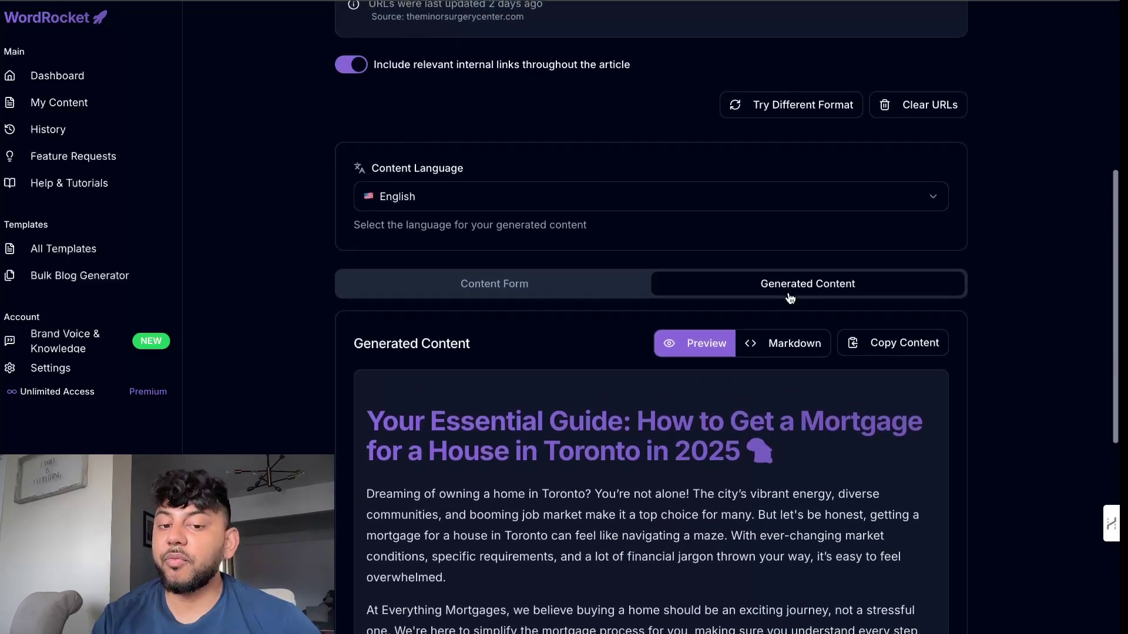
scroll(789, 298, "down", 10)
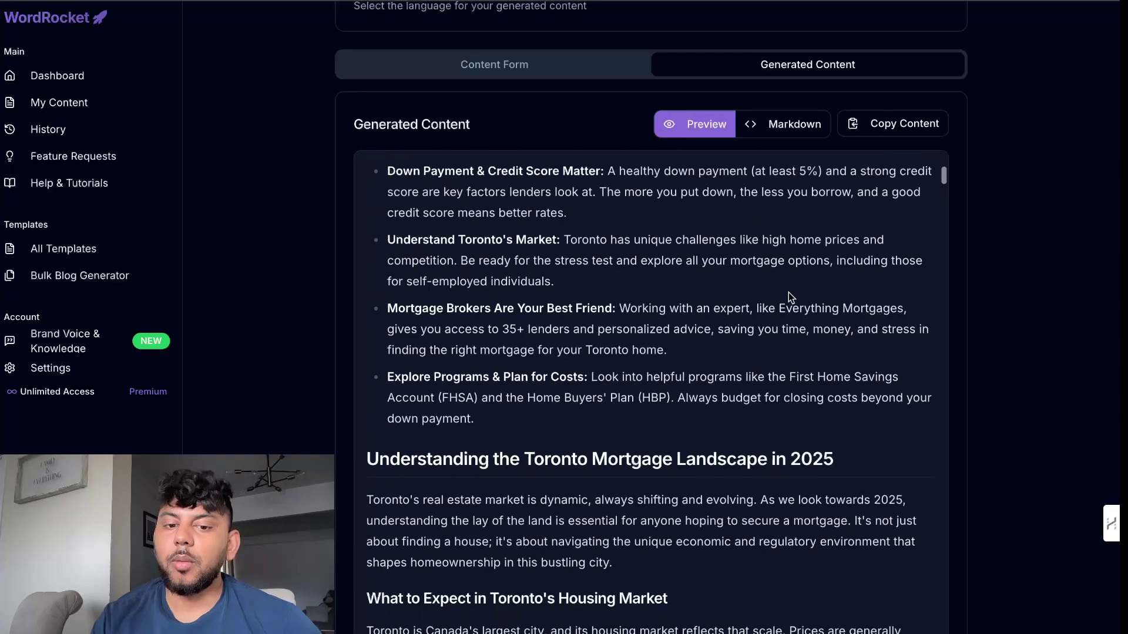
scroll(788, 292, "down", 20)
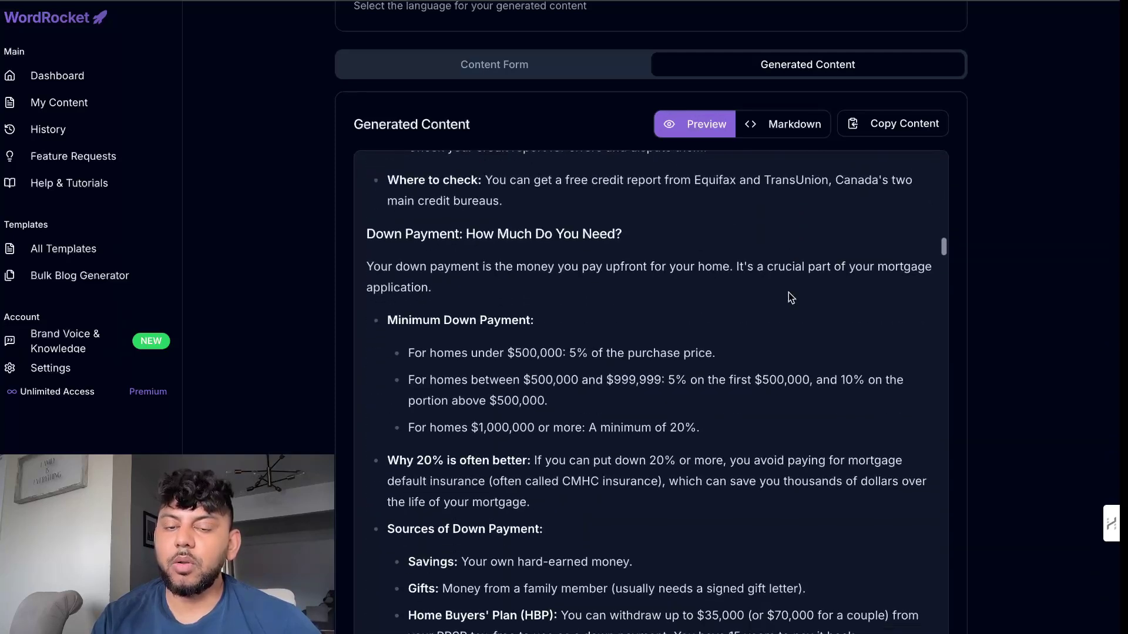
scroll(788, 292, "down", 10)
Back on the content form, pick the 'em' brand voice and generate with Claude Sonnet 4.
left_click(494, 64)
scroll(595, 458, "up", 5)
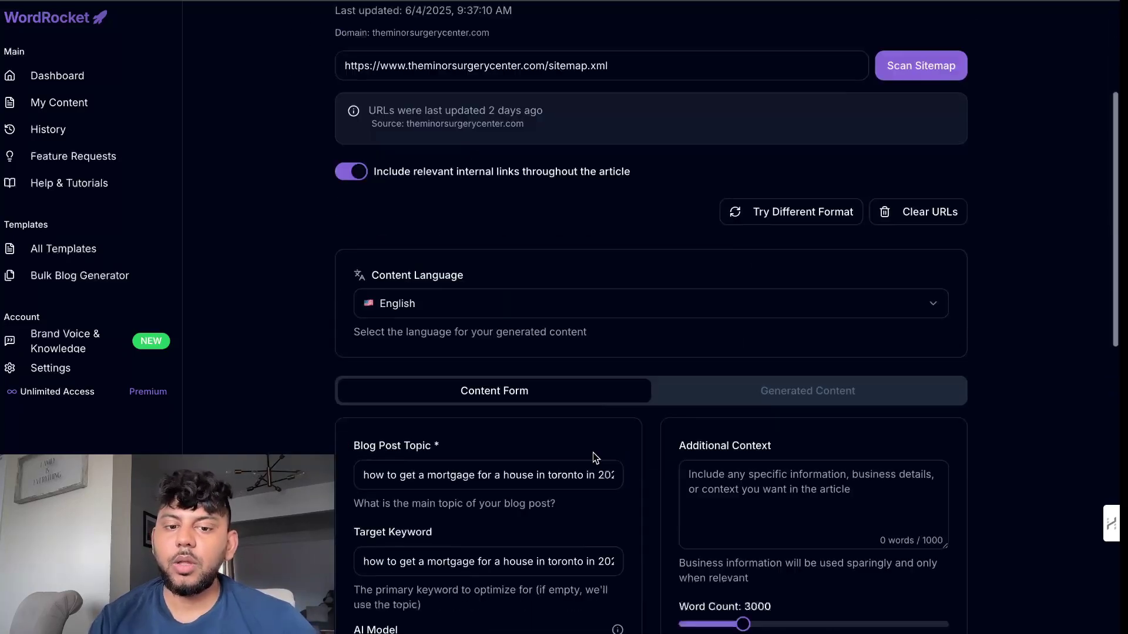
scroll(595, 458, "down", 5)
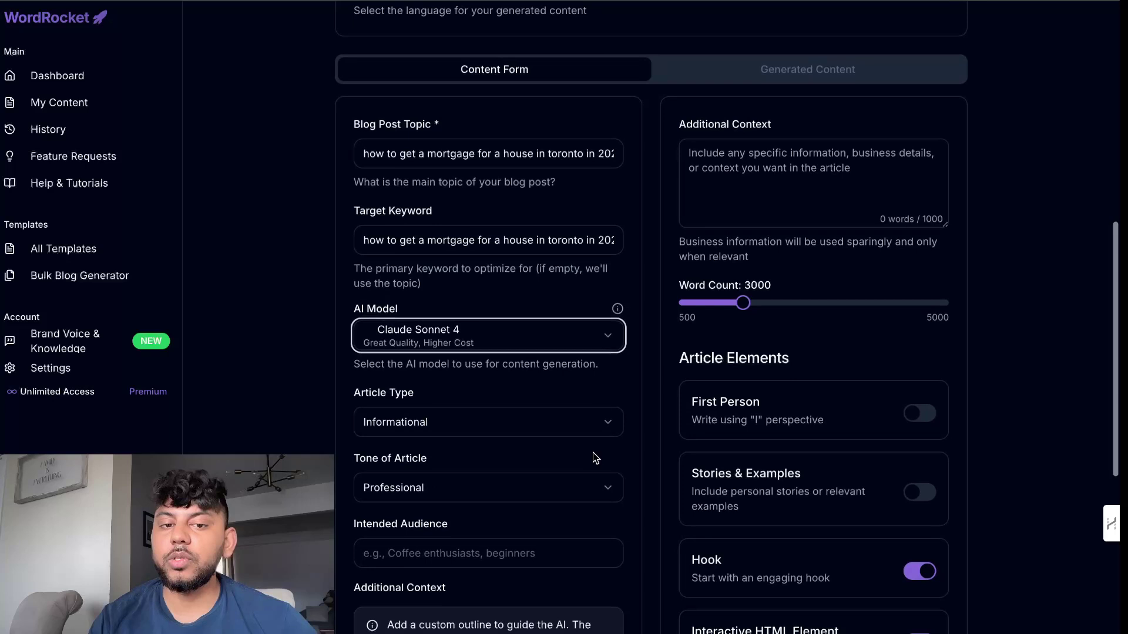
scroll(595, 458, "down", 6)
left_click(782, 405)
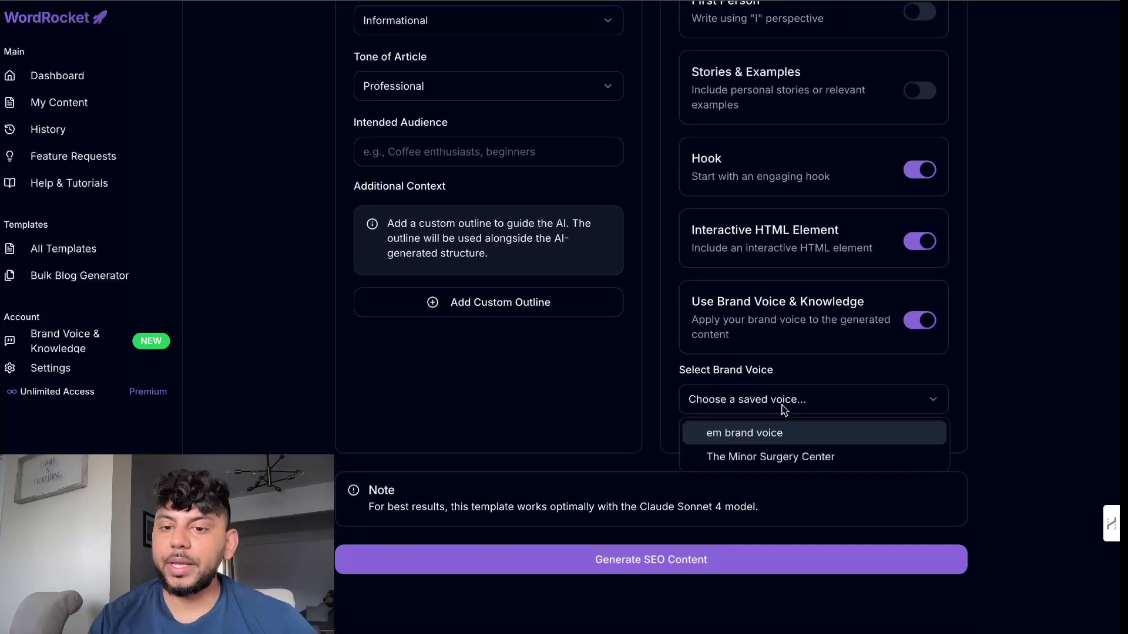
left_click(774, 434)
left_click(702, 559)
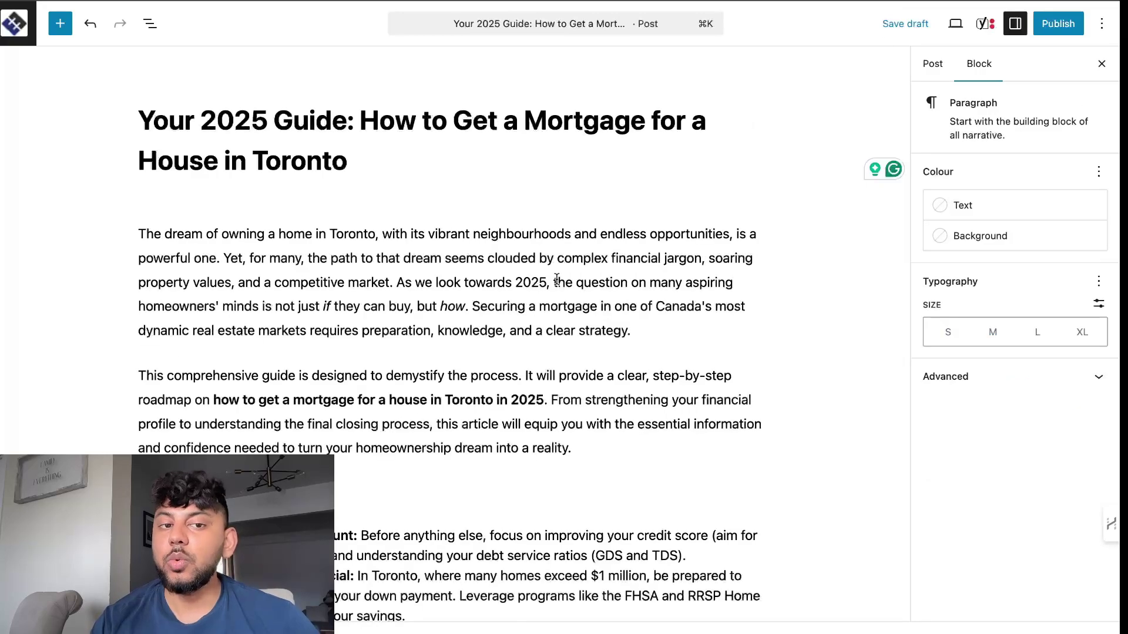
scroll(557, 278, "down", 20)
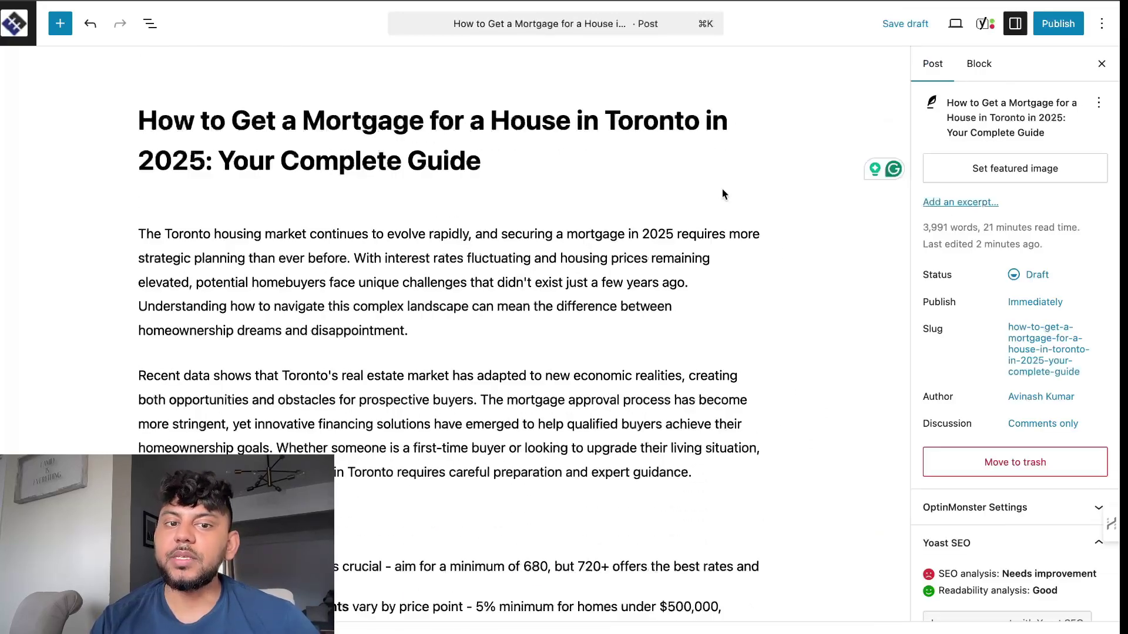
scroll(721, 191, "down", 10)
scroll(576, 348, "down", 15)
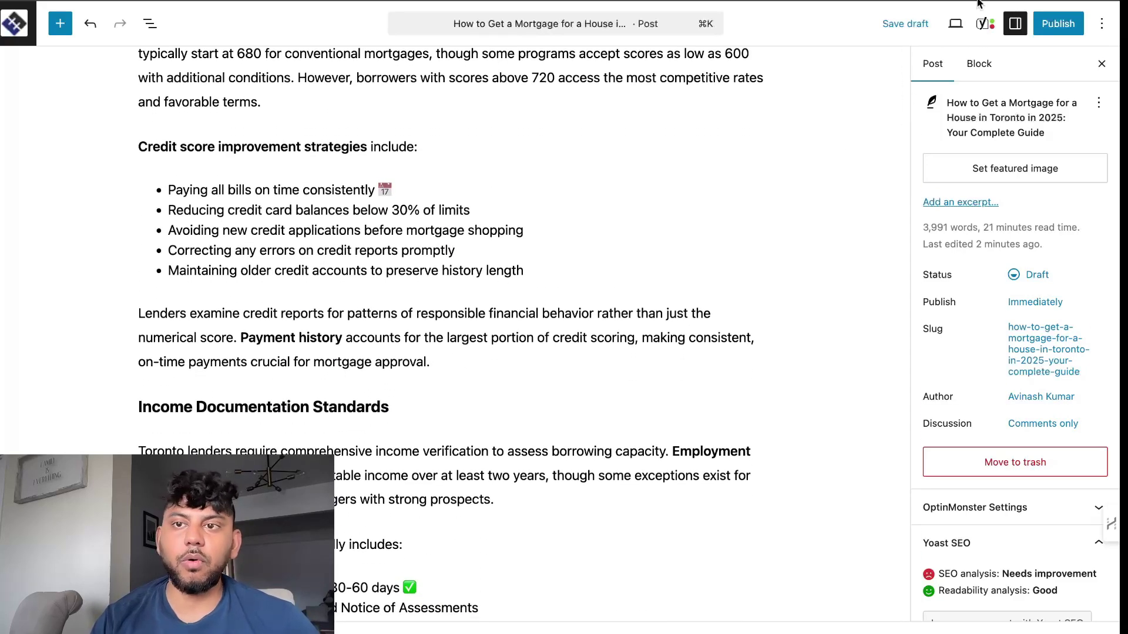
scroll(883, 118, "down", 5)
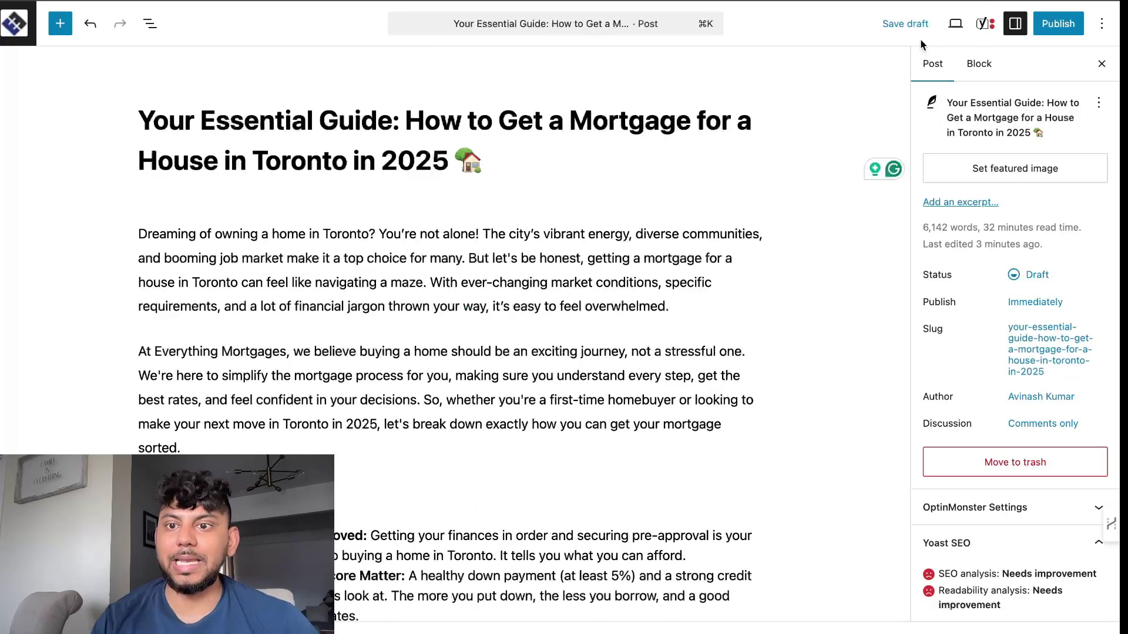
scroll(746, 262, "down", 4)
scroll(746, 262, "up", 5)
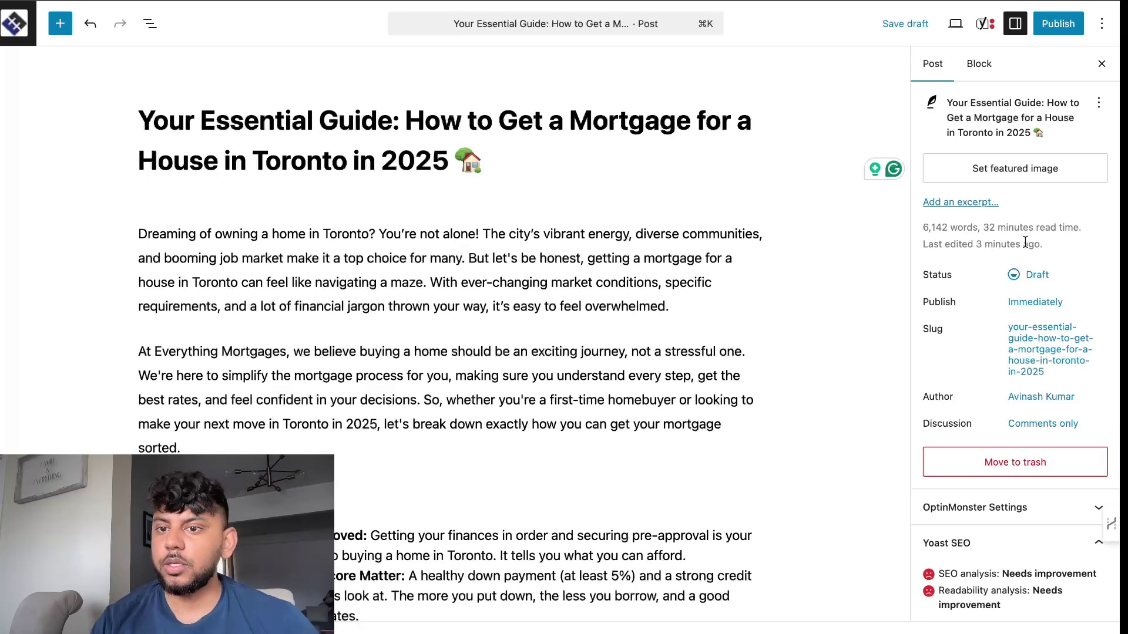
left_click_drag(927, 229, 960, 228)
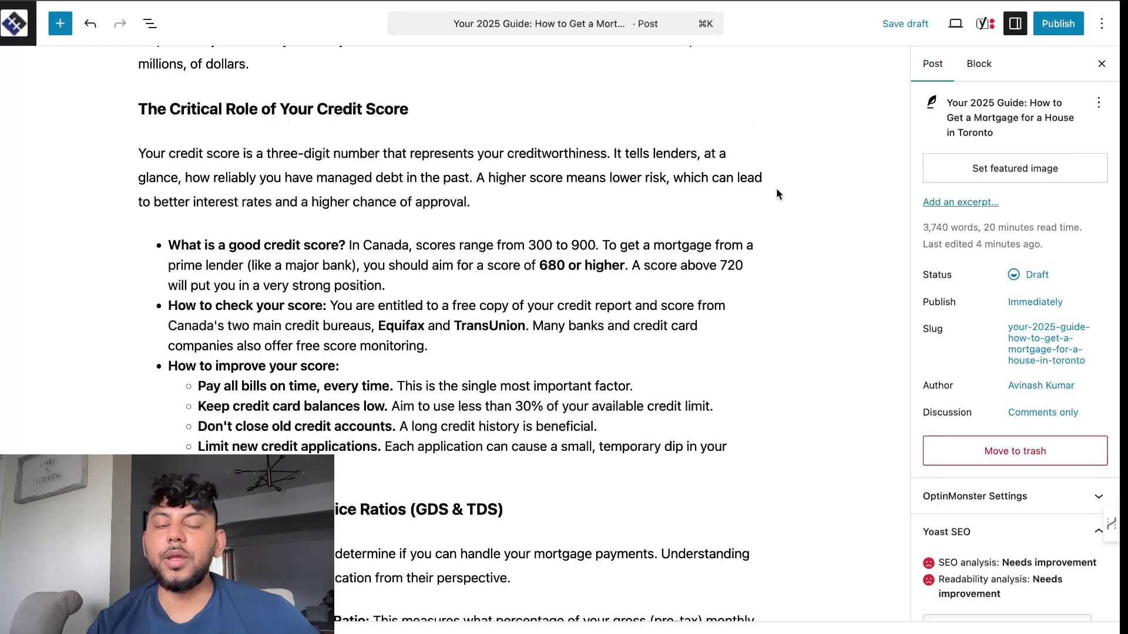
scroll(777, 194, "up", 3)
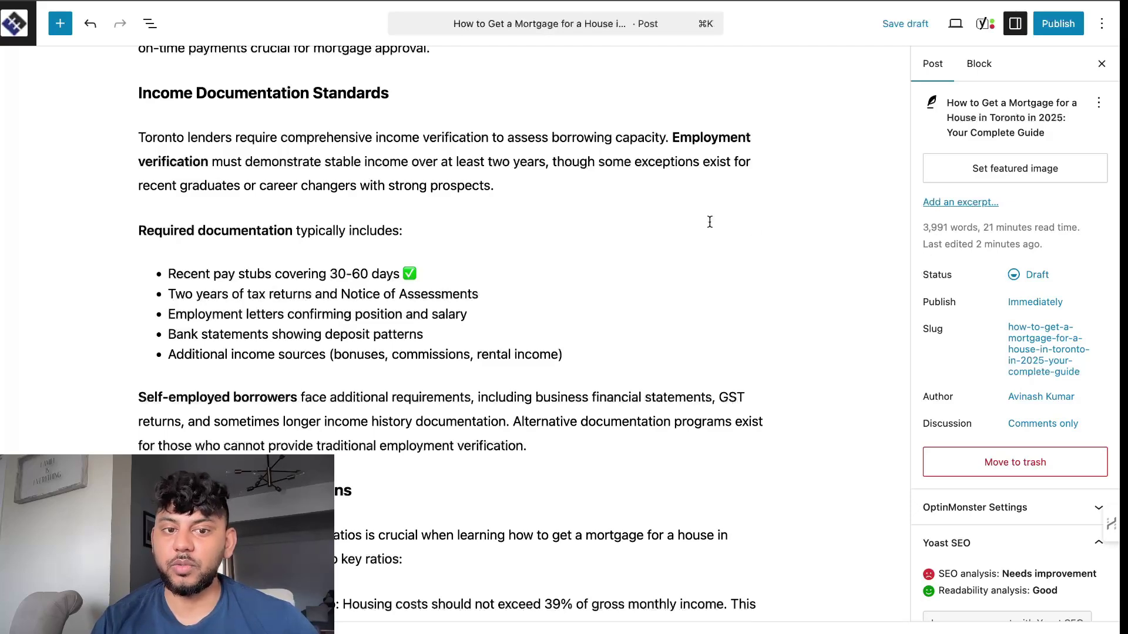
scroll(710, 221, "up", 20)
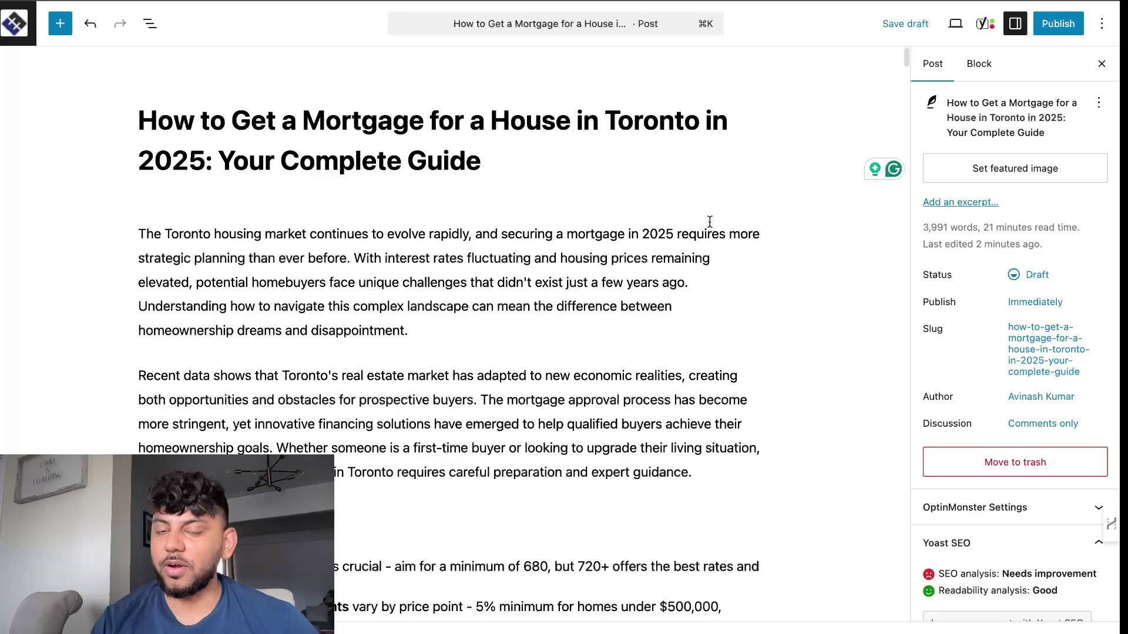
scroll(710, 221, "down", 20)
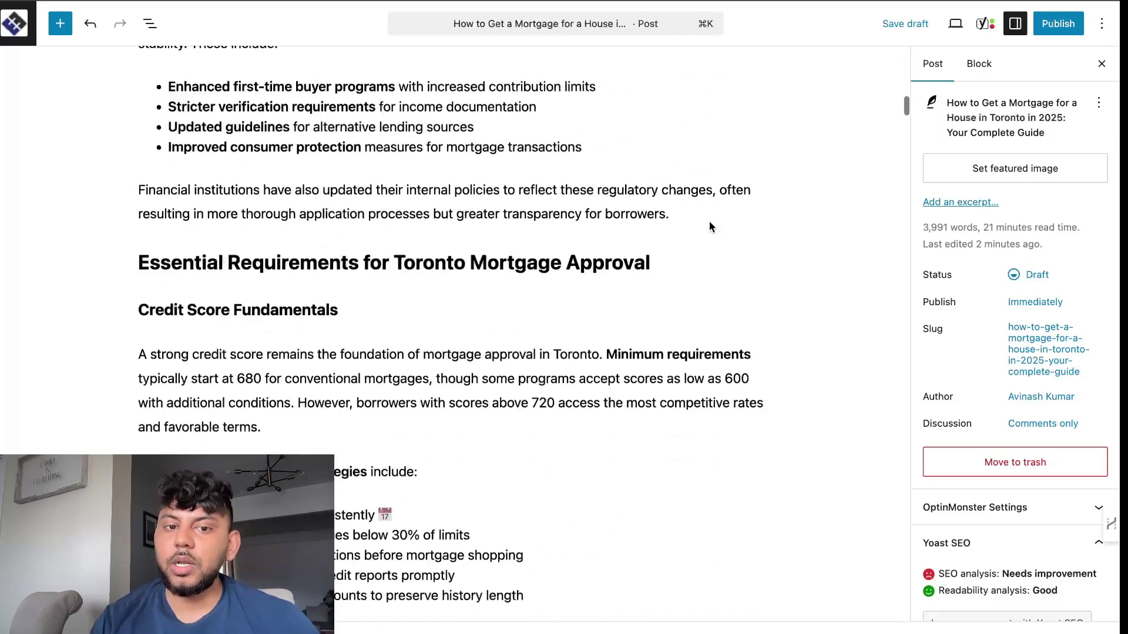
scroll(710, 227, "down", 15)
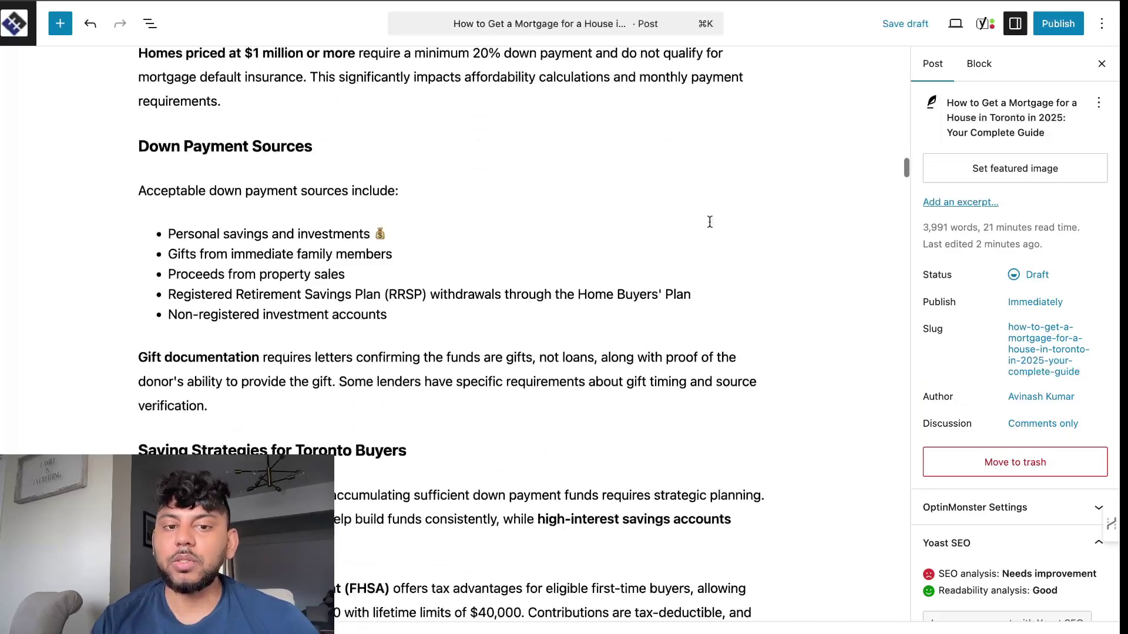
scroll(709, 221, "down", 20)
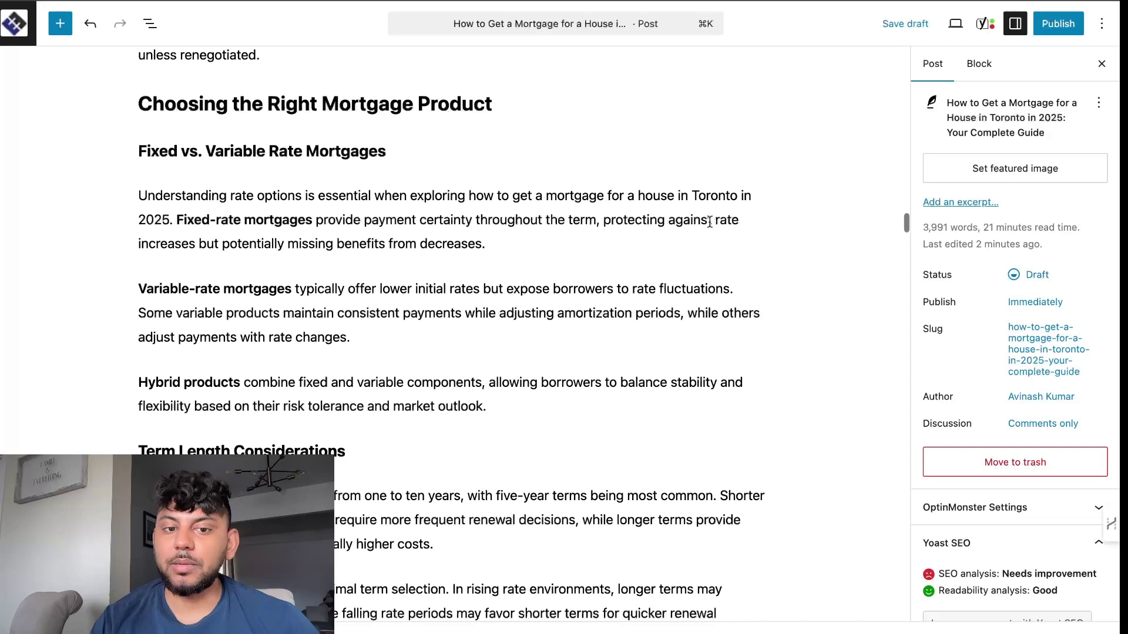
scroll(710, 221, "down", 10)
scroll(709, 222, "up", 6)
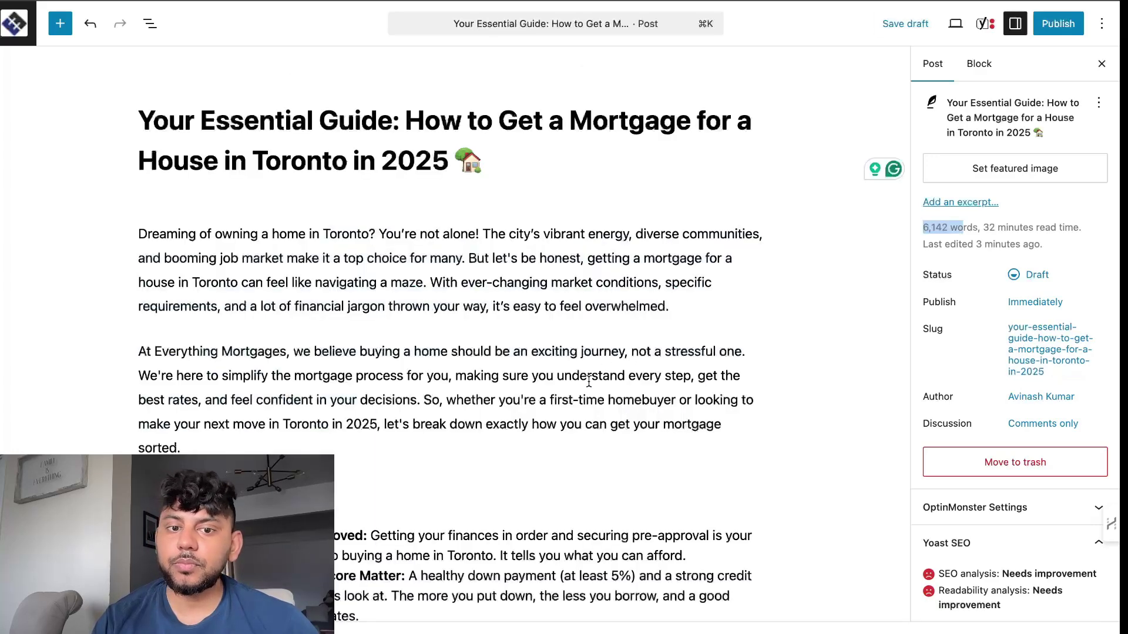
scroll(588, 382, "down", 15)
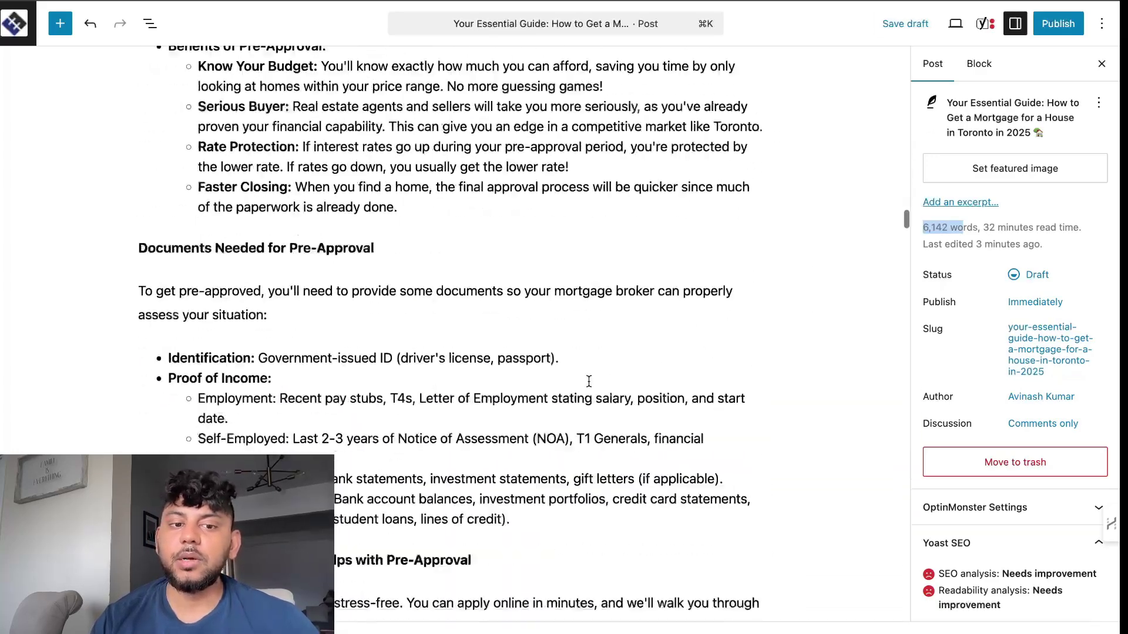
scroll(588, 381, "down", 20)
scroll(588, 381, "up", 4)
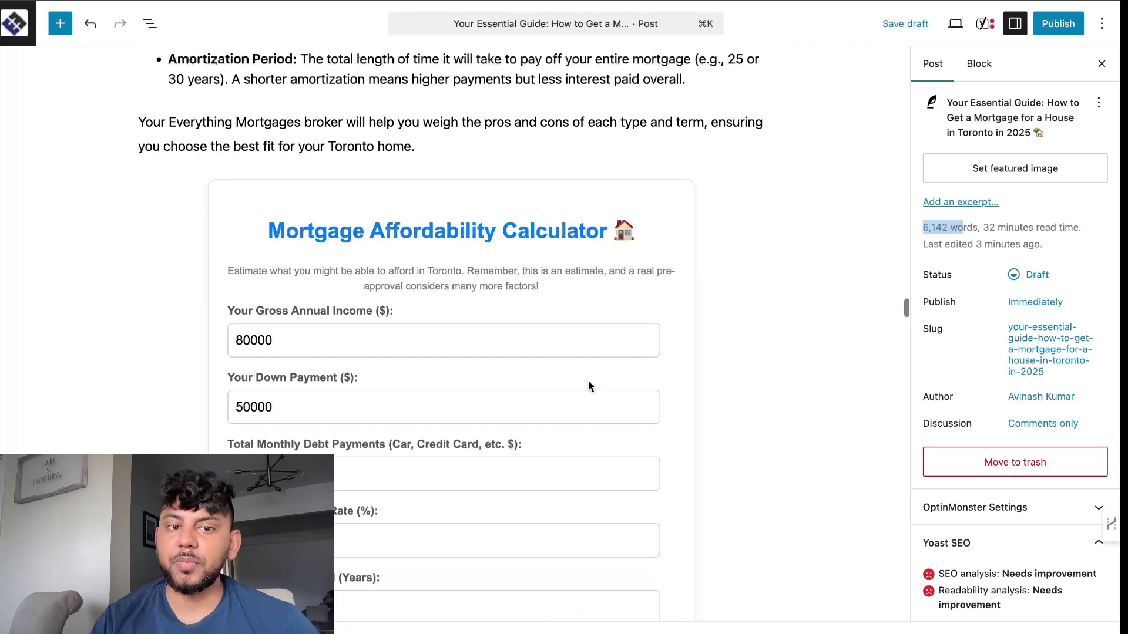
scroll(737, 438, "down", 3)
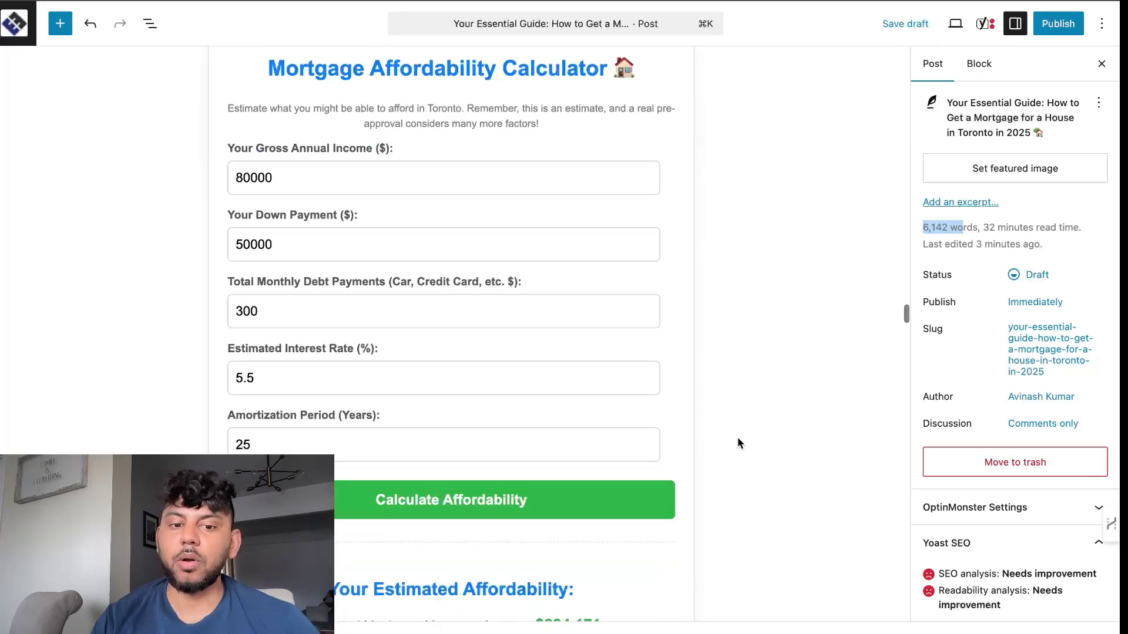
scroll(738, 437, "down", 4)
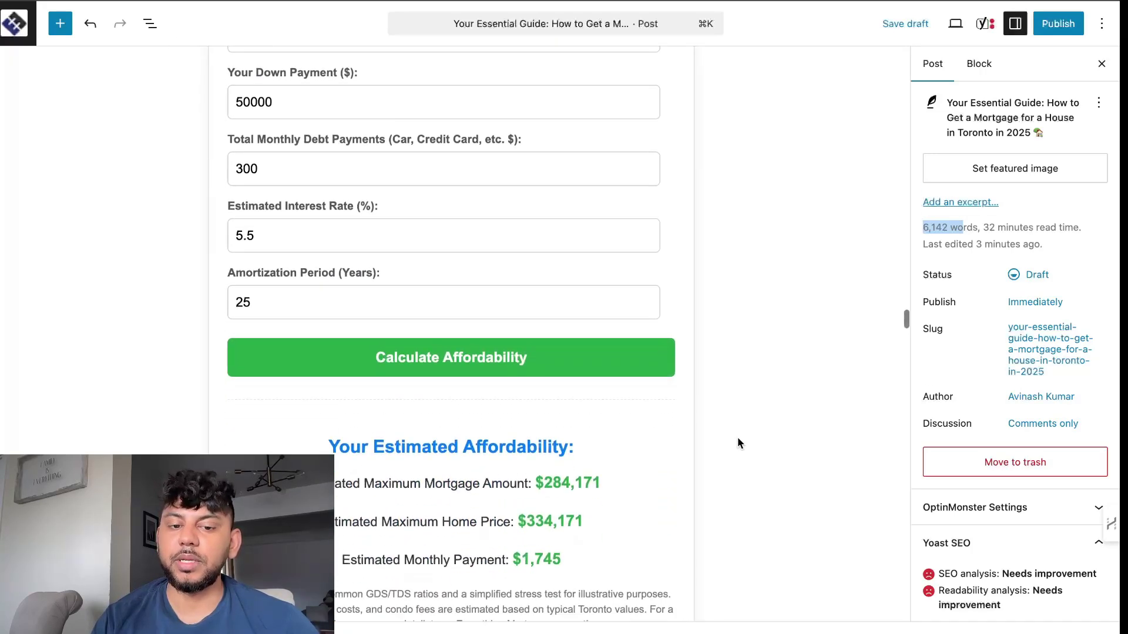
scroll(738, 437, "up", 1)
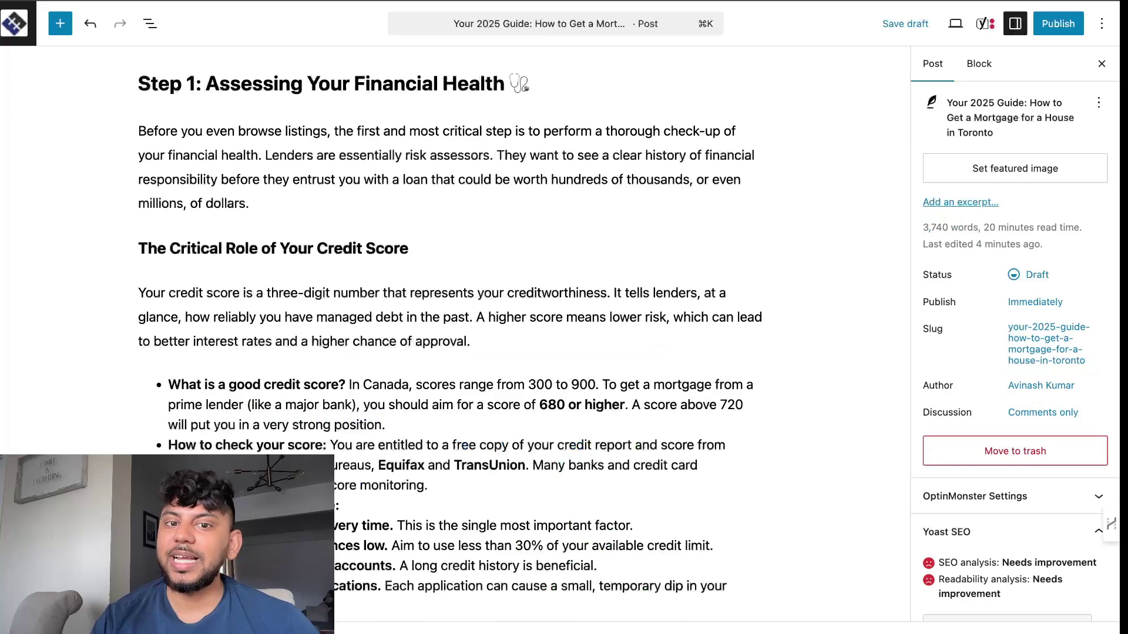
scroll(694, 321, "down", 10)
scroll(694, 320, "down", 20)
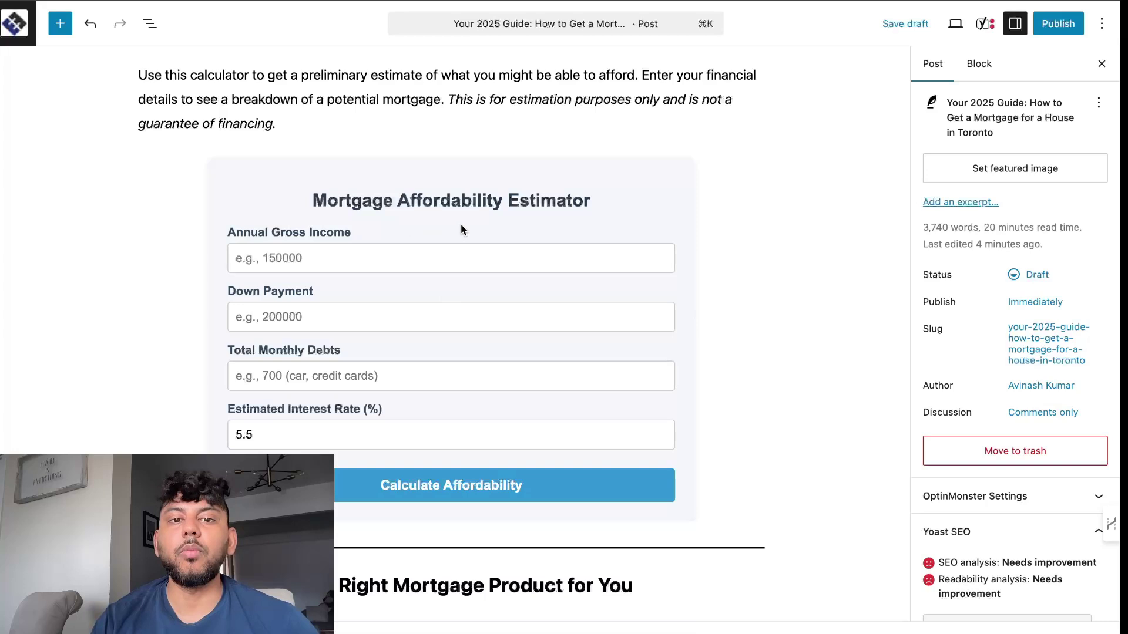
left_click(441, 273)
scroll(658, 176, "down", 10)
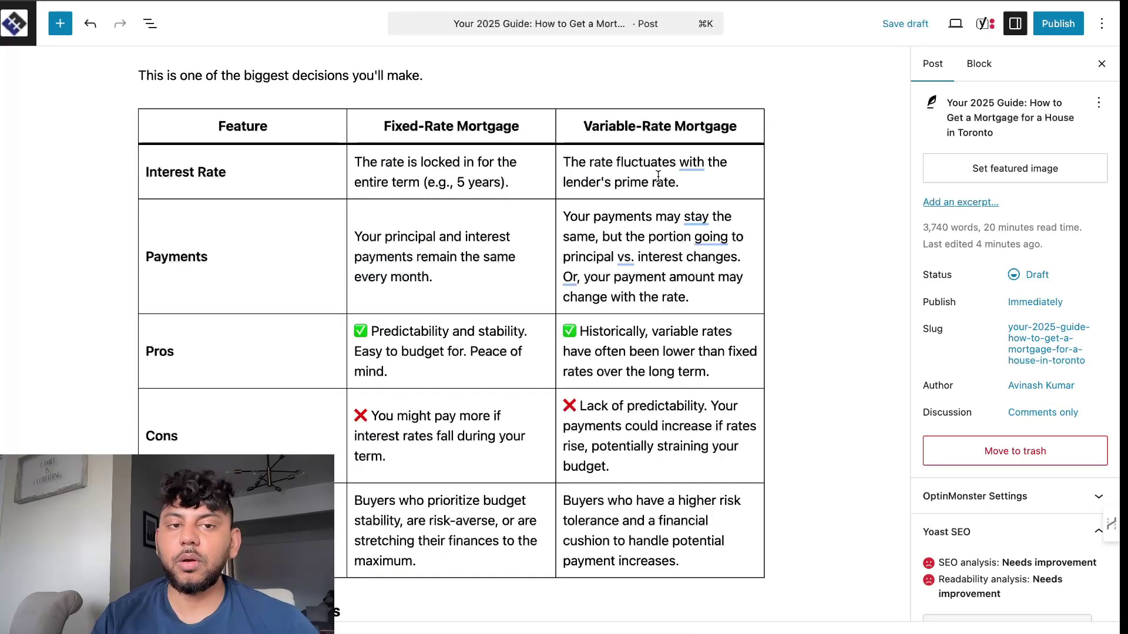
scroll(658, 177, "down", 5)
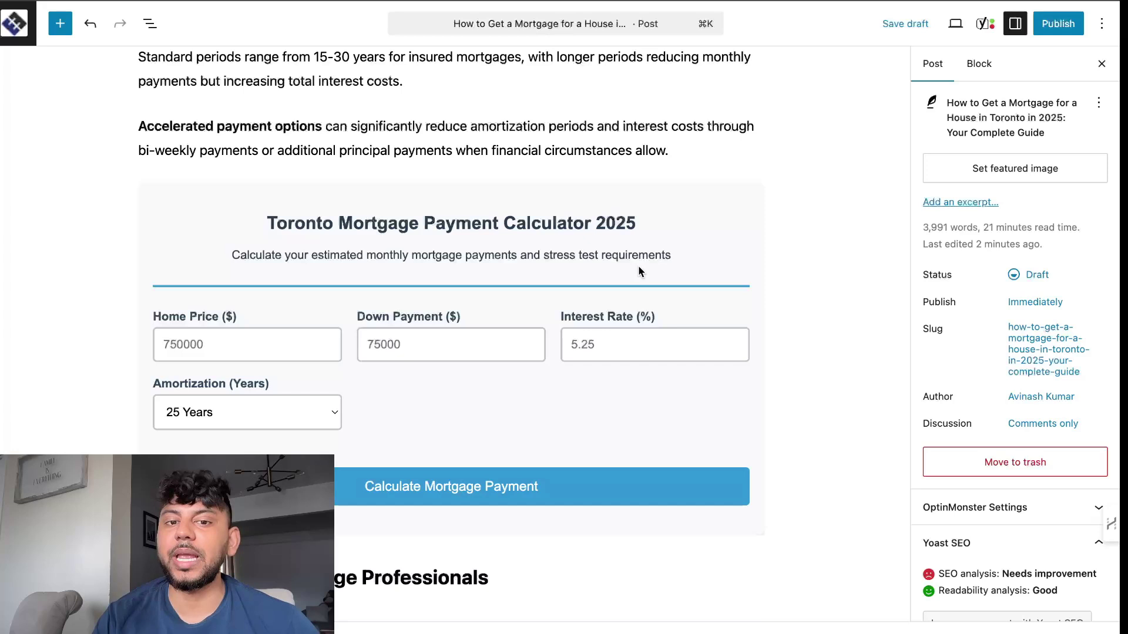
scroll(637, 265, "up", 15)
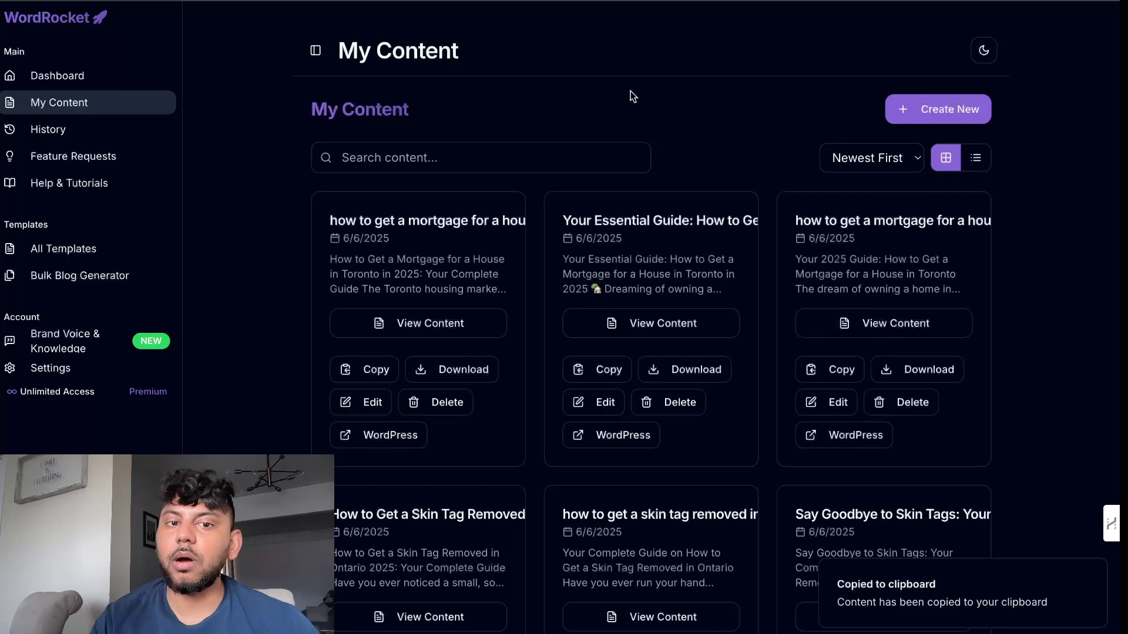
Open the All In One SEO Generator from the Dashboard and choose Gemini 2.5 Pro May 2025 Update.
left_click(91, 73)
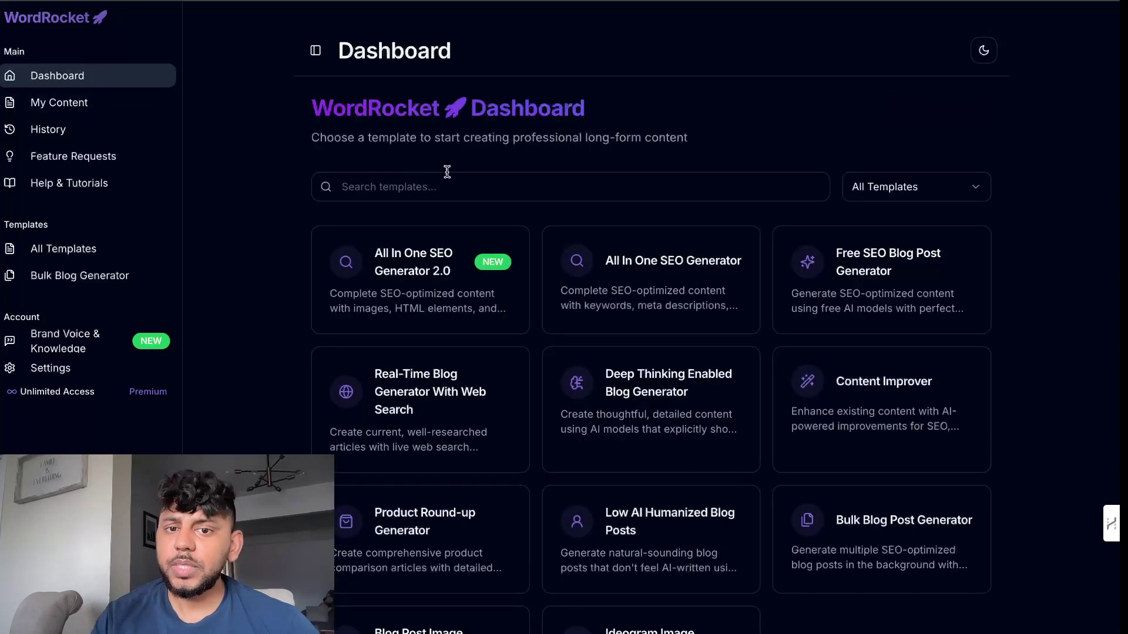
left_click(632, 281)
scroll(629, 277, "down", 2)
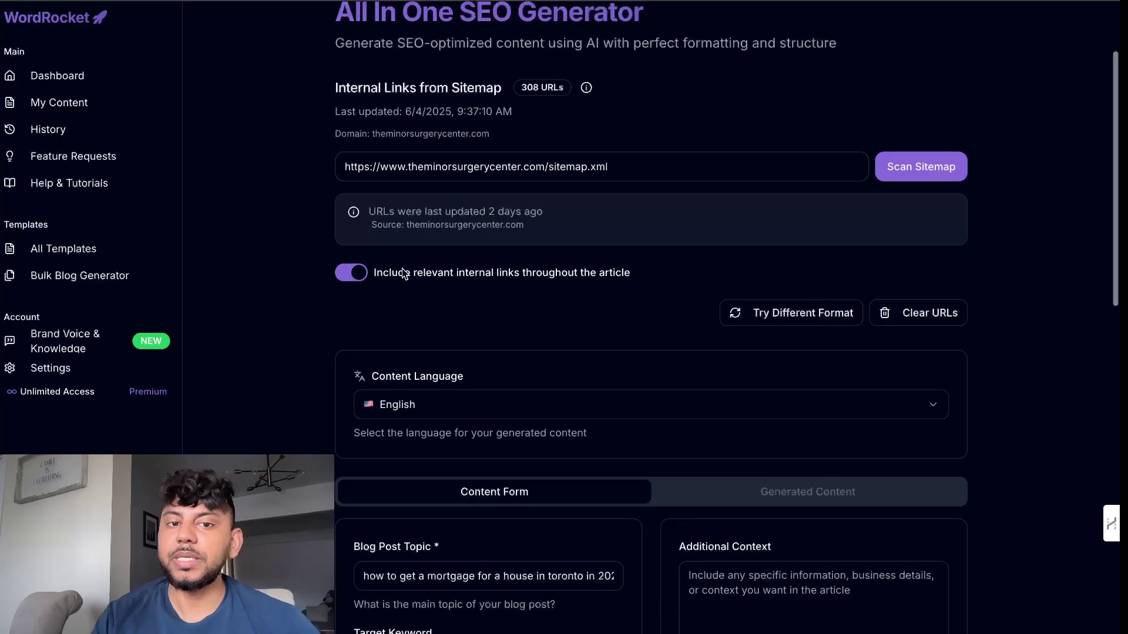
scroll(529, 386, "down", 14)
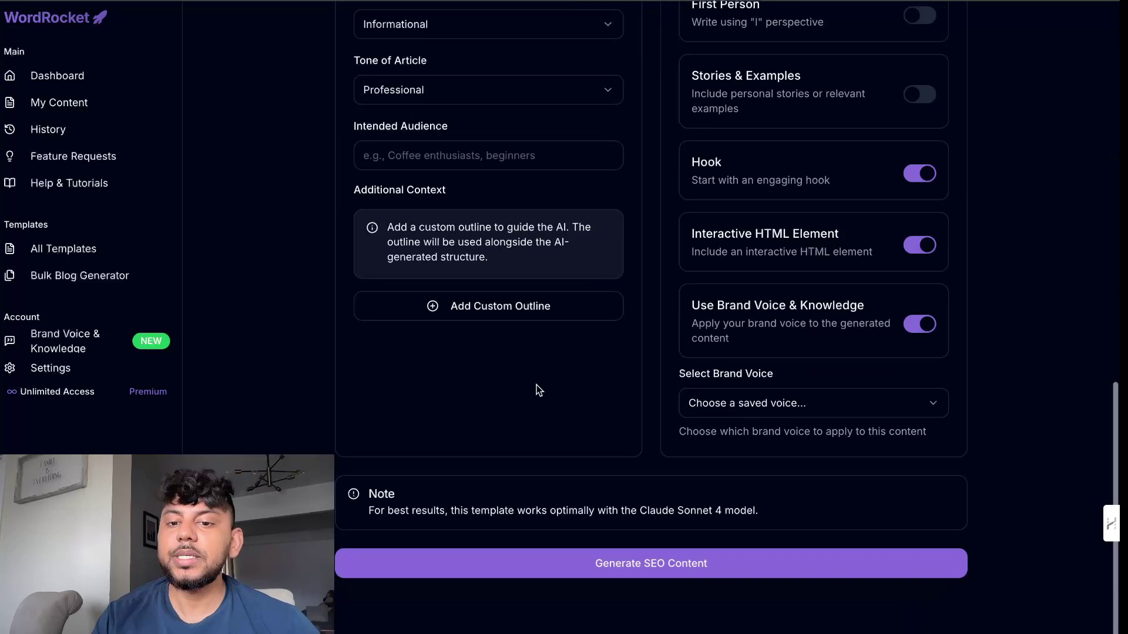
scroll(825, 416, "up", 6)
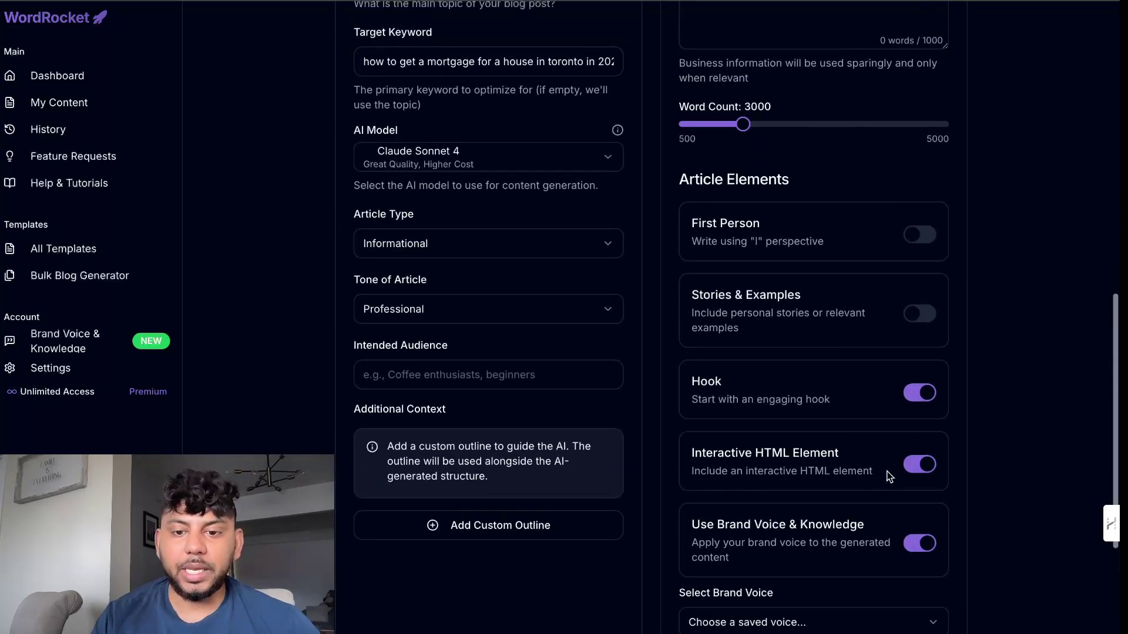
scroll(892, 470, "up", 3)
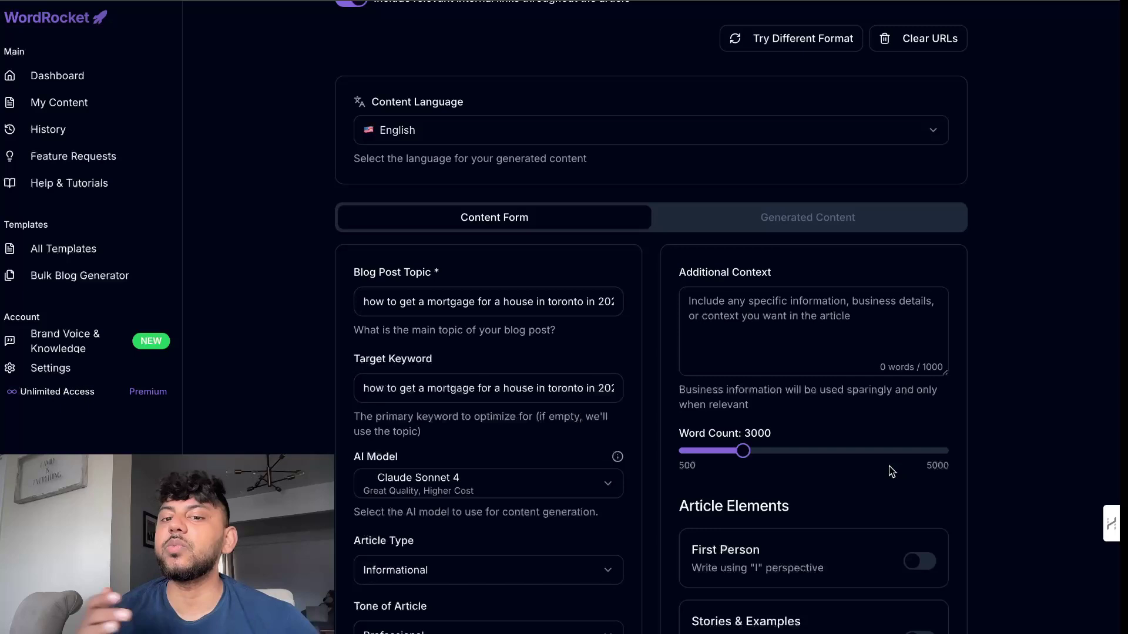
left_click(563, 483)
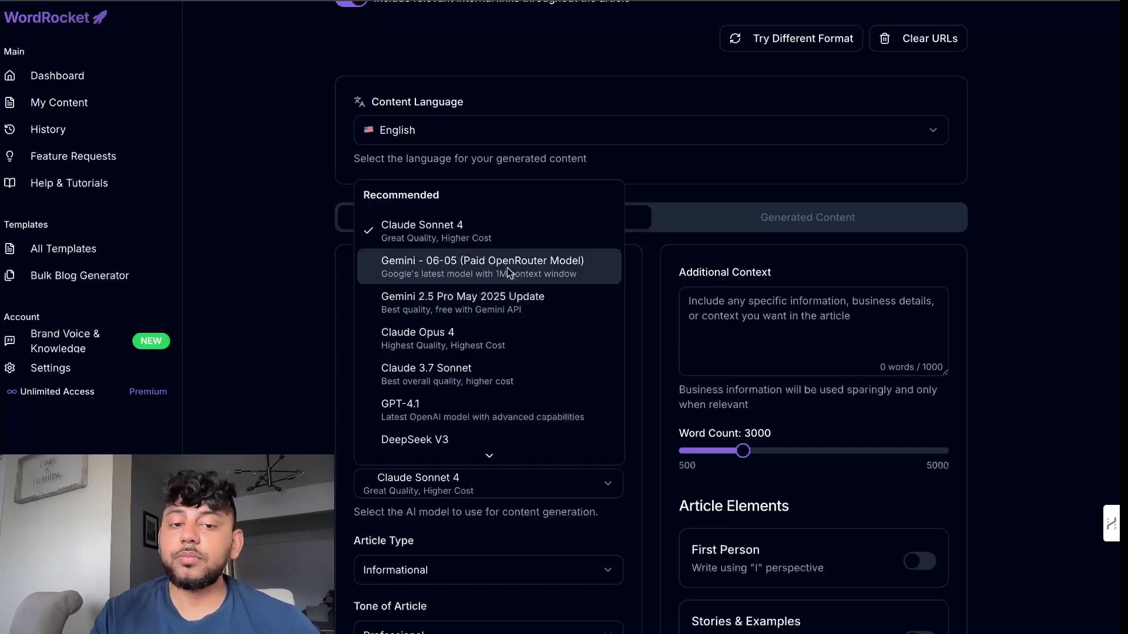
left_click(465, 313)
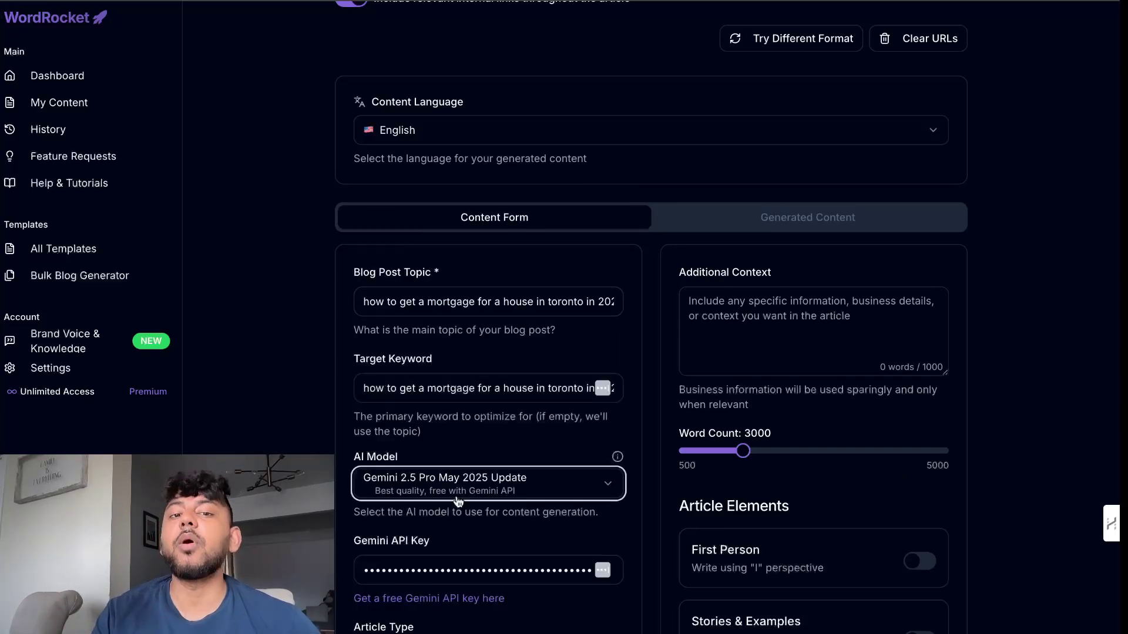
scroll(458, 501, "up", 2)
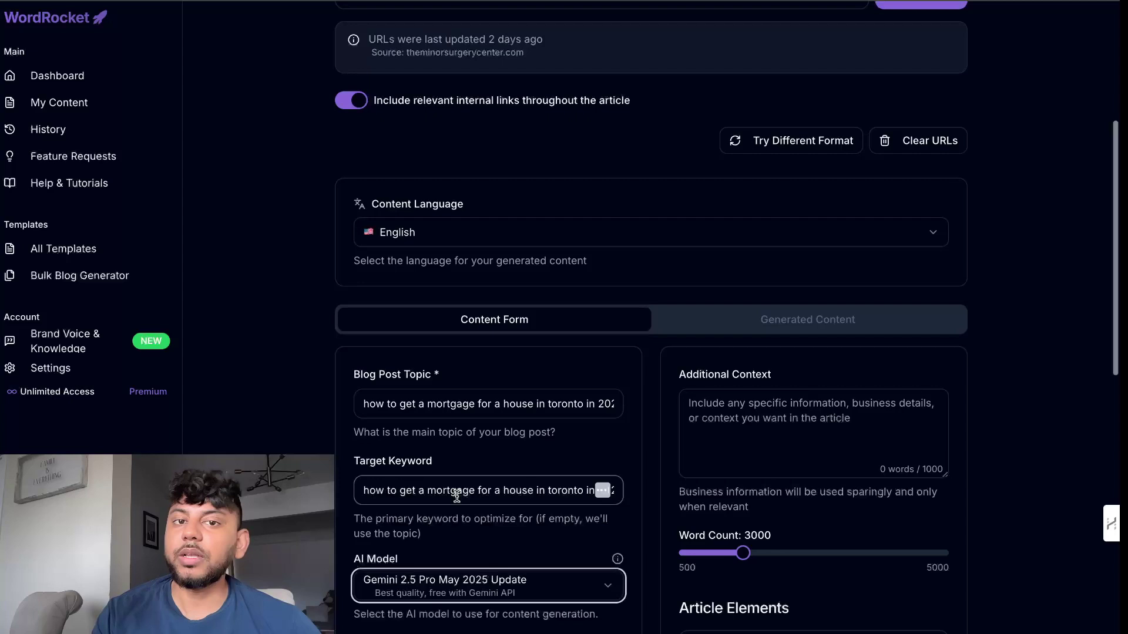
scroll(456, 496, "up", 4)
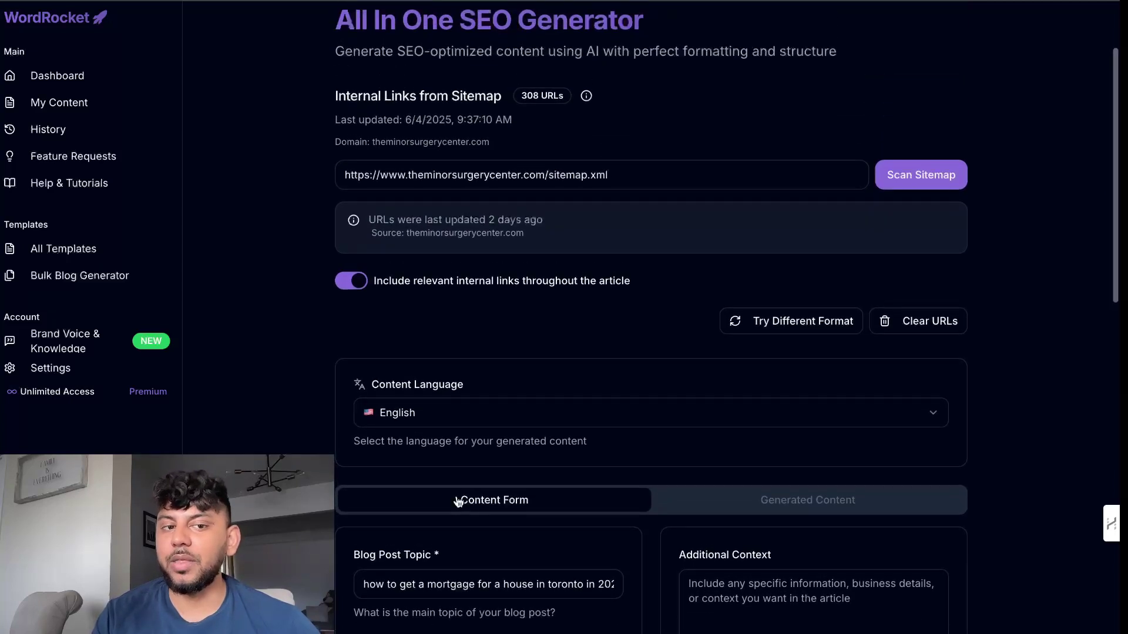
Return to the Dashboard's content template grid from the left sidebar.
left_click(83, 82)
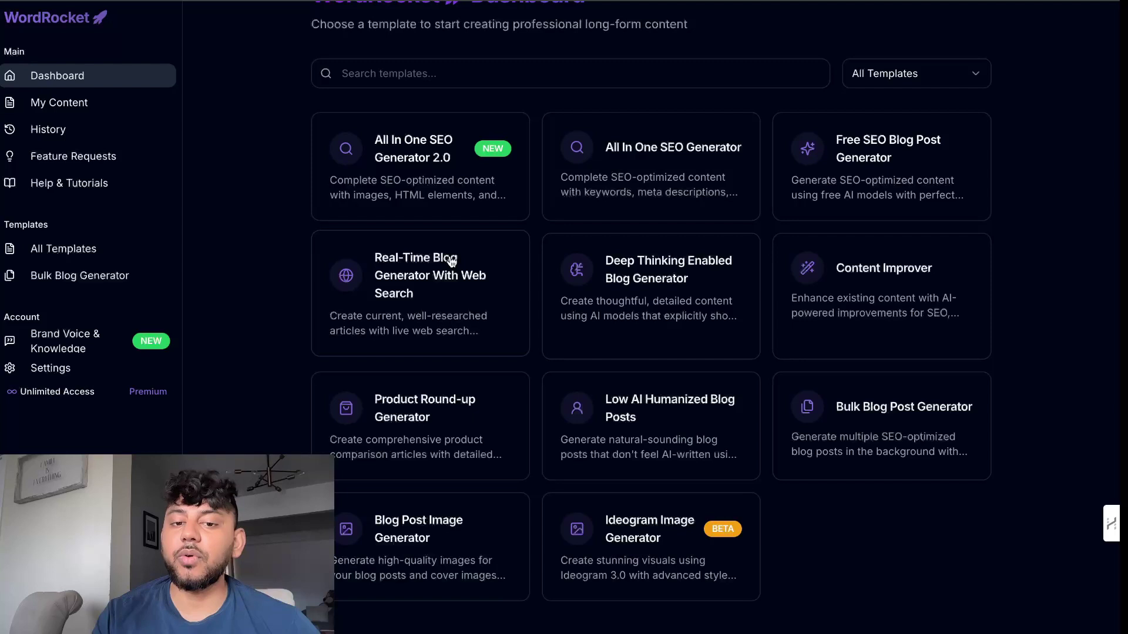